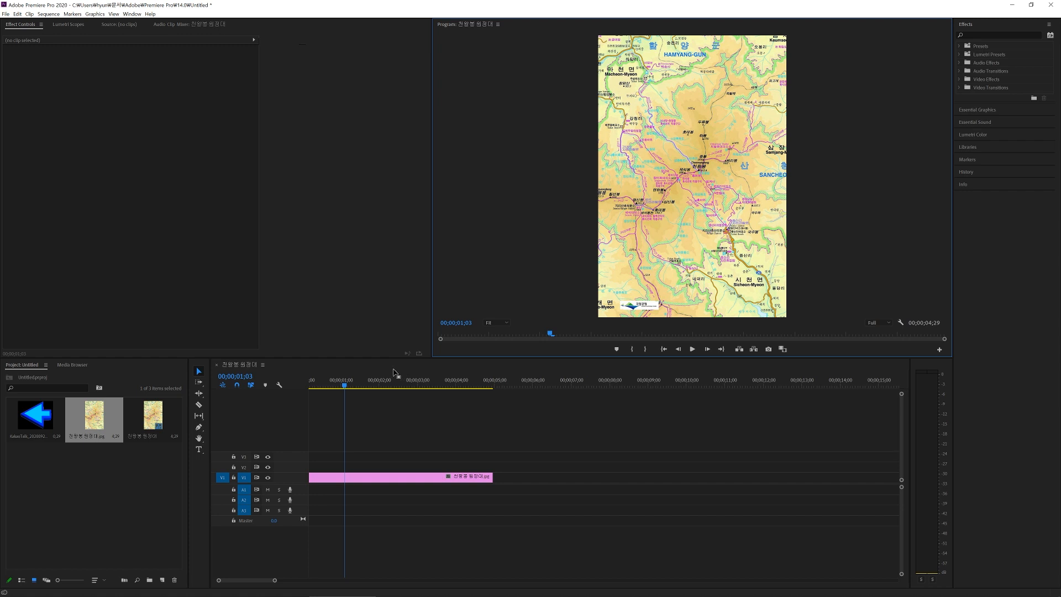
# - Begin a Pen path at the trailhead ticket booth on the map, viewed at 200%, with a second point just along the trail
pyautogui.moveTo(345, 386); pyautogui.dragTo(306, 388)
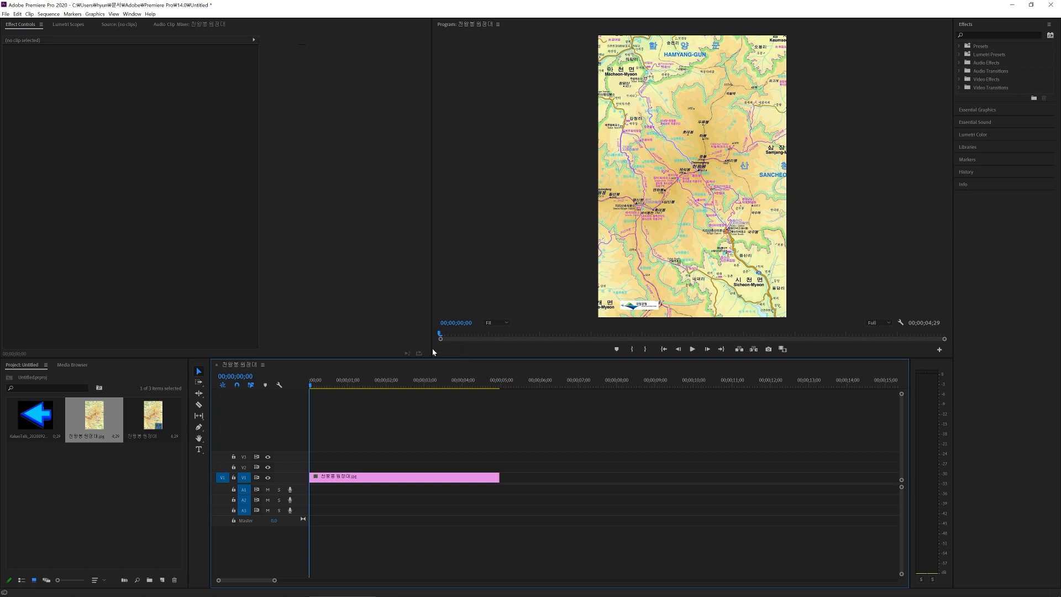
pyautogui.click(497, 323)
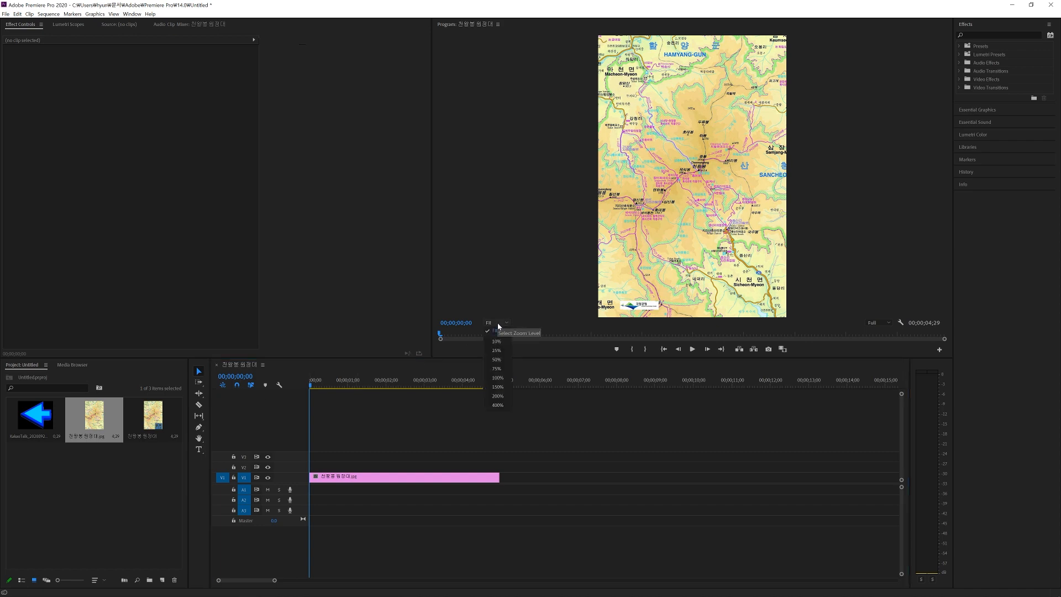
pyautogui.click(497, 392)
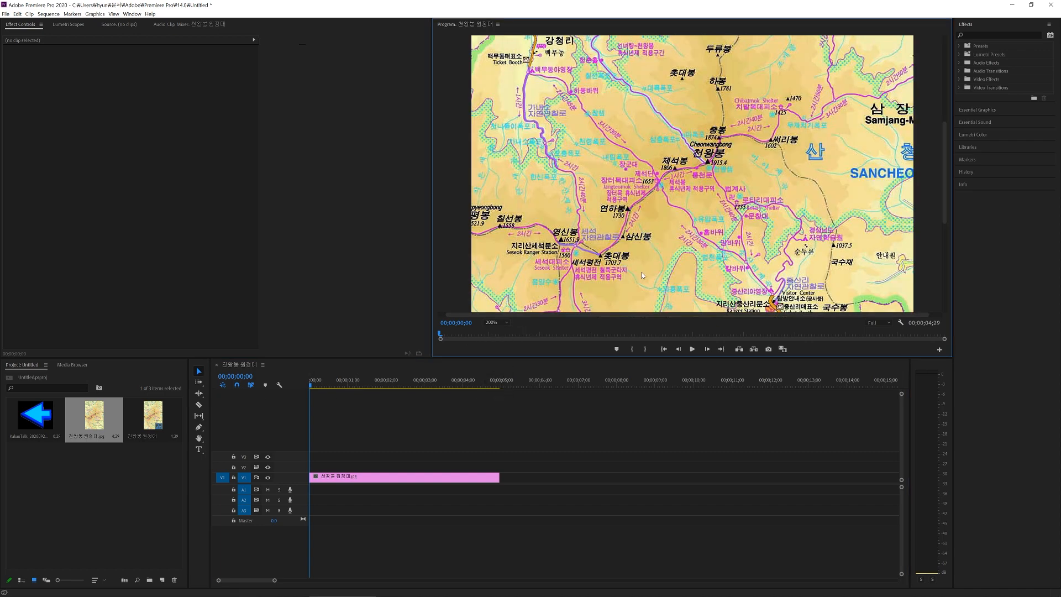
pyautogui.moveTo(648, 316); pyautogui.dragTo(636, 314)
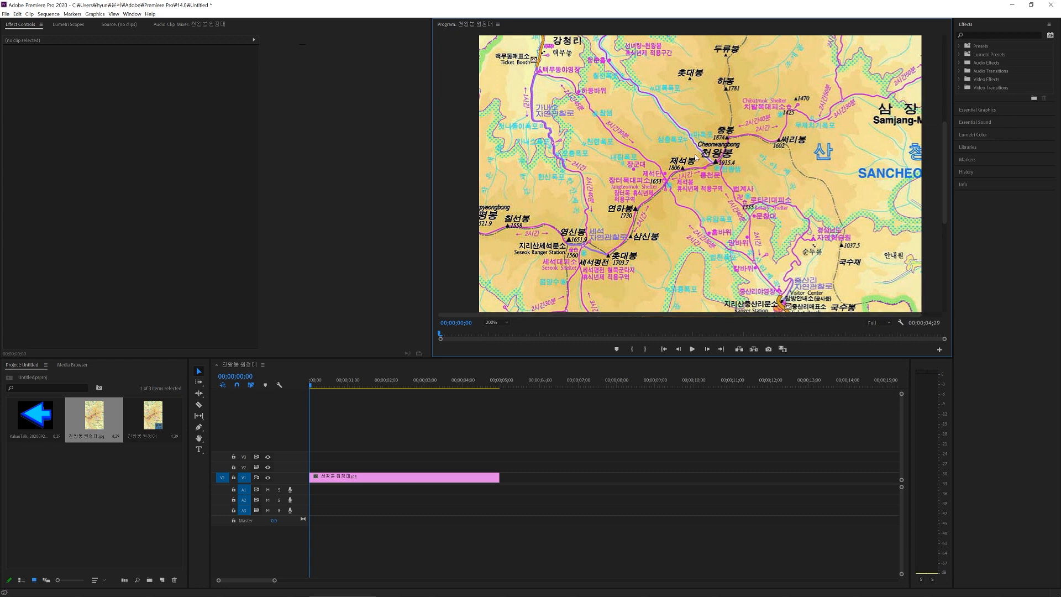
pyautogui.moveTo(943, 190); pyautogui.dragTo(942, 156)
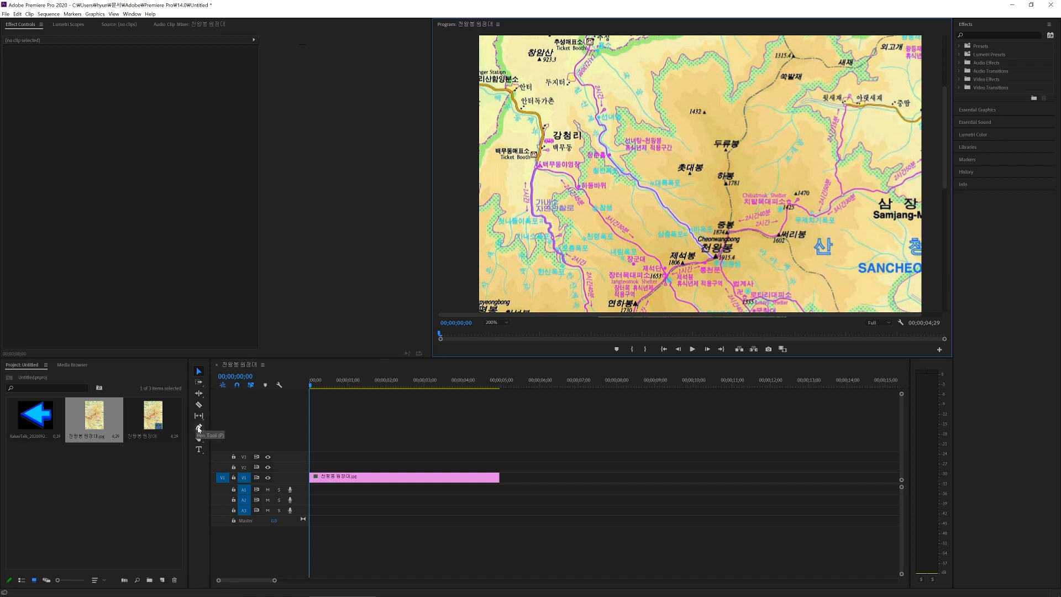
pyautogui.click(199, 428)
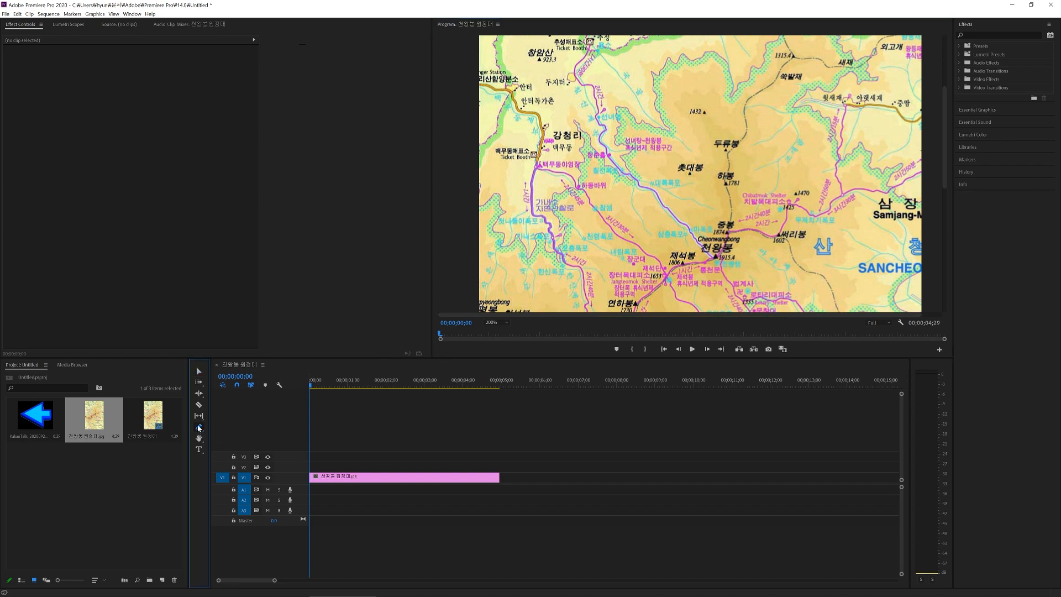
pyautogui.click(537, 159)
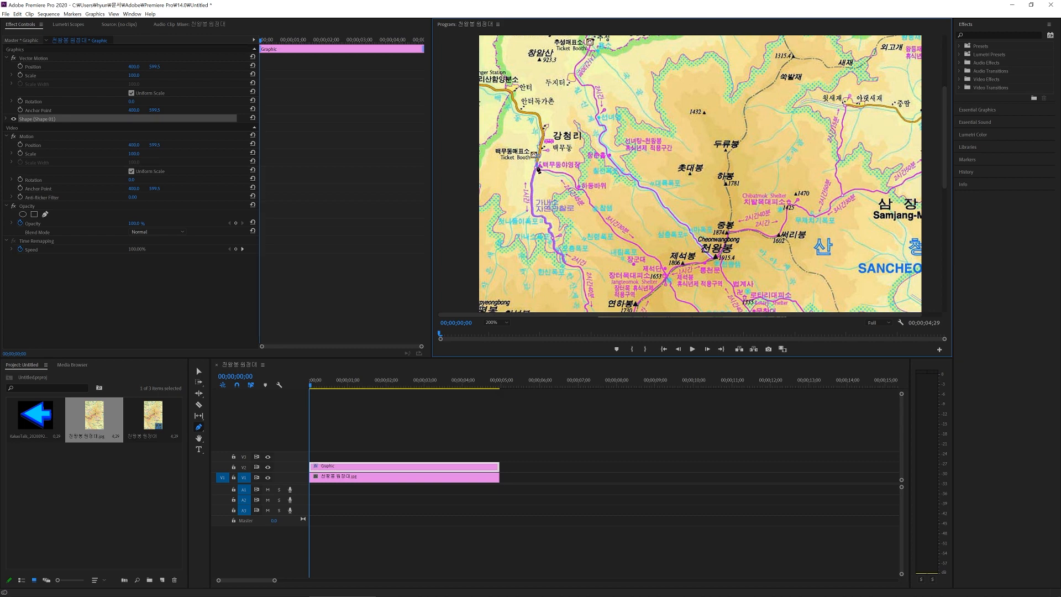
pyautogui.click(558, 174)
# - Turn off the shape's fill, enable a dark red stroke and adjust the stroke width
pyautogui.click(7, 119)
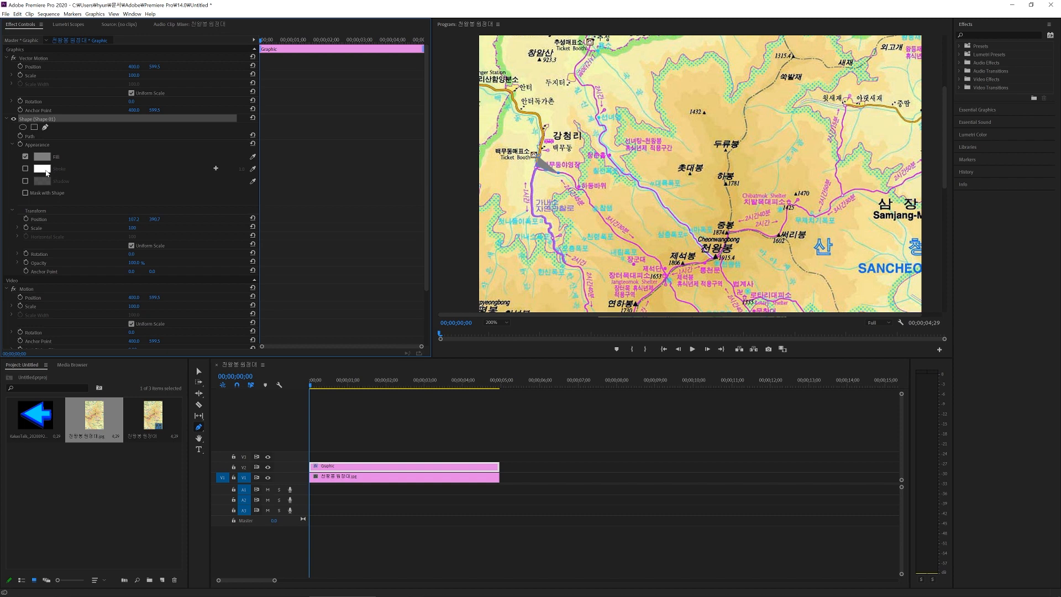
pyautogui.click(25, 168)
pyautogui.click(25, 157)
pyautogui.click(48, 170)
pyautogui.moveTo(513, 219); pyautogui.dragTo(535, 220)
pyautogui.click(613, 173)
pyautogui.moveTo(242, 169)
pyautogui.mouseDown()
pyautogui.moveTo(263, 169)
pyautogui.moveTo(244, 169)
pyautogui.mouseUp()
# - Extend the path point by point along the trail, through the junction below 제석봉, up to the 천왕봉 summit
pyautogui.click(569, 179)
pyautogui.click(577, 182)
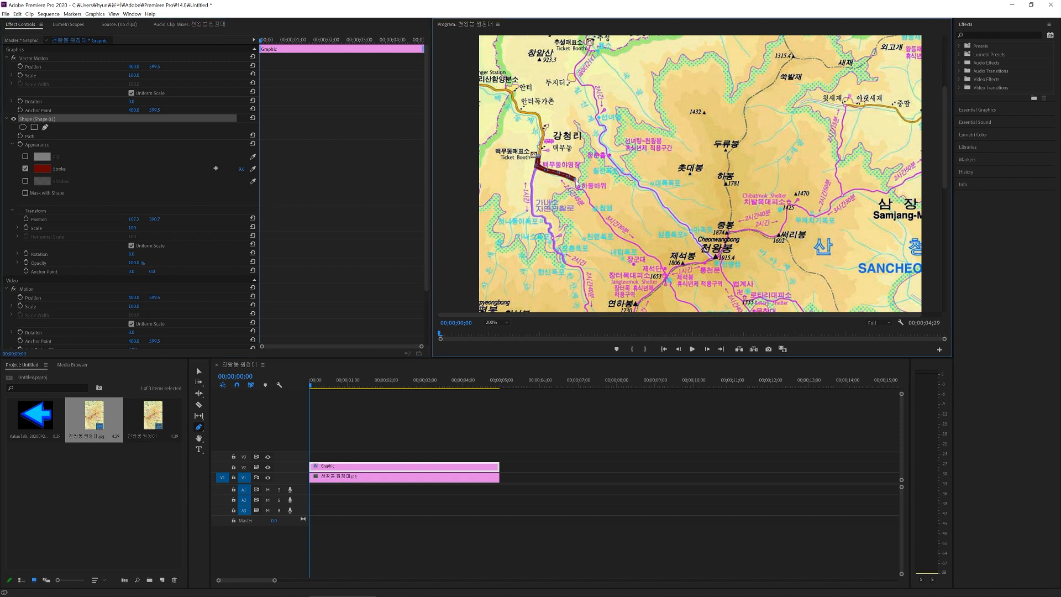
pyautogui.click(578, 190)
pyautogui.click(587, 202)
pyautogui.click(596, 211)
pyautogui.click(609, 224)
pyautogui.click(616, 236)
pyautogui.click(636, 246)
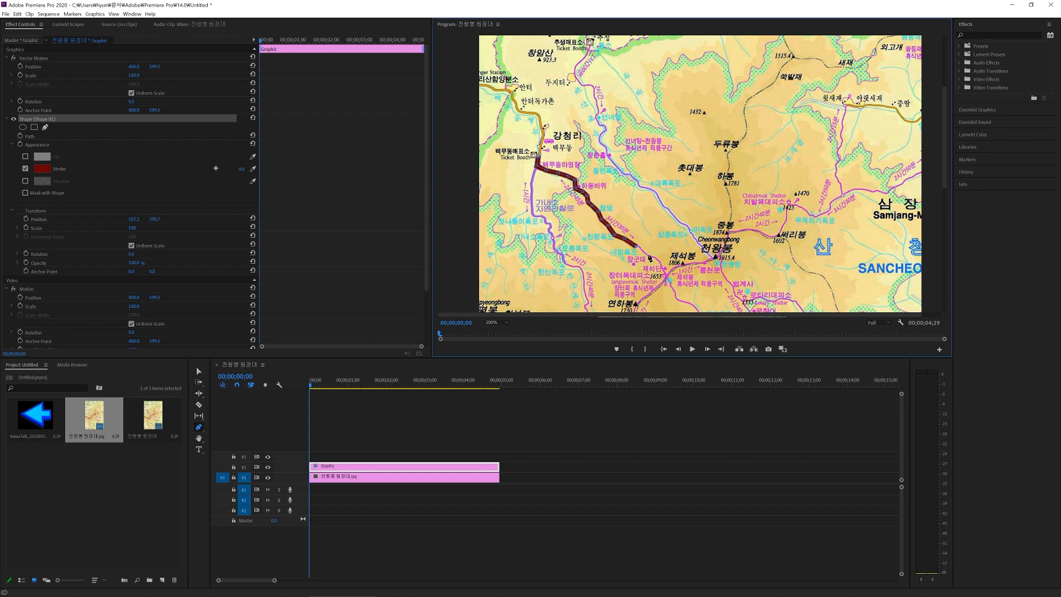
pyautogui.click(657, 259)
pyautogui.click(665, 274)
pyautogui.click(683, 267)
pyautogui.click(700, 264)
pyautogui.click(717, 258)
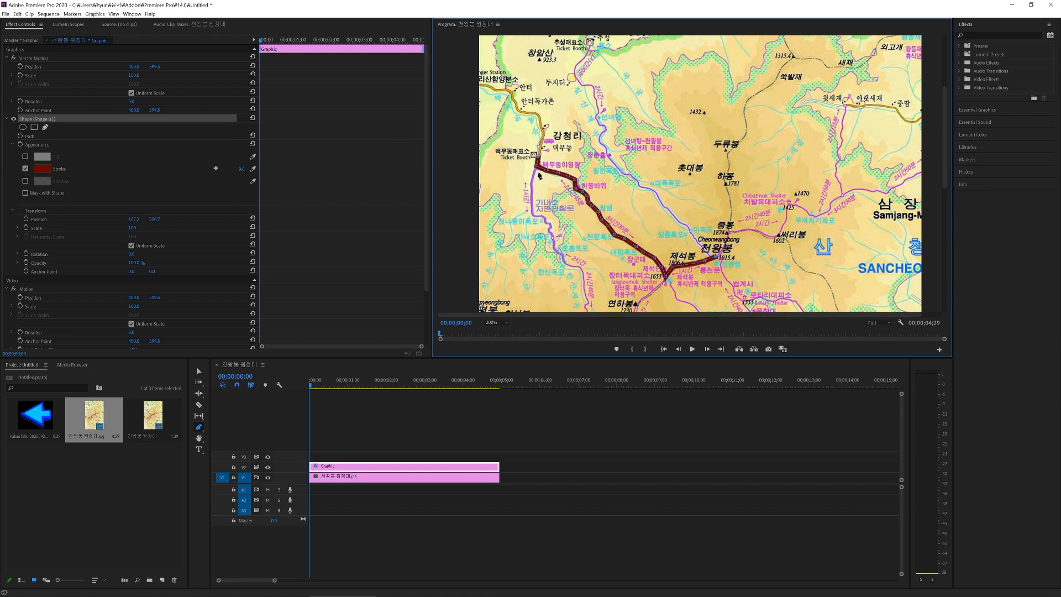
# - Place the blue arrow GIF on track V3 at the sequence start and move its tip to the beginning of the route
pyautogui.click(157, 471)
pyautogui.moveTo(36, 414); pyautogui.dragTo(314, 460)
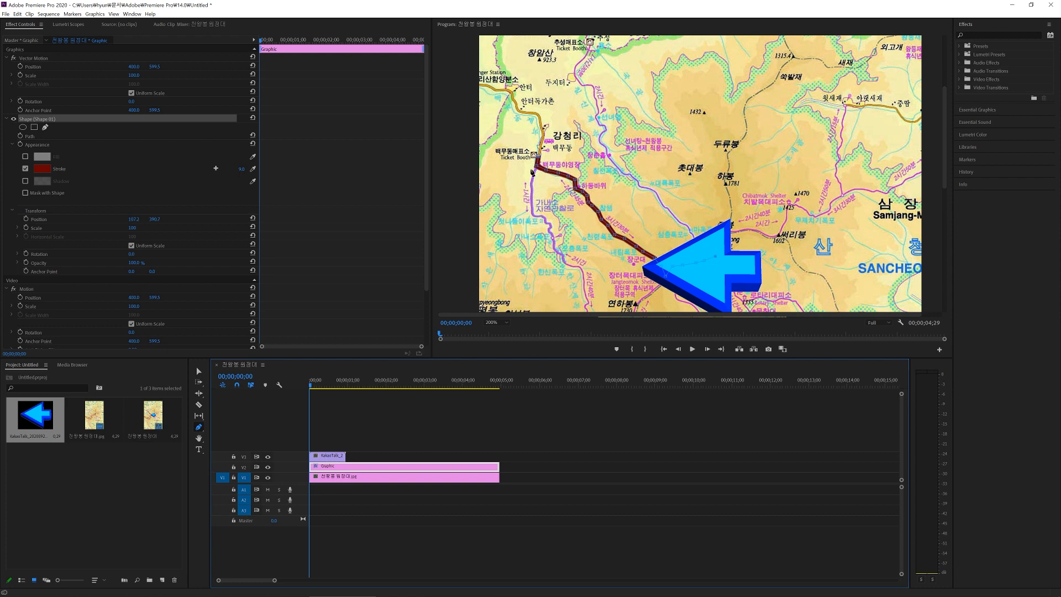
pyautogui.click(339, 458)
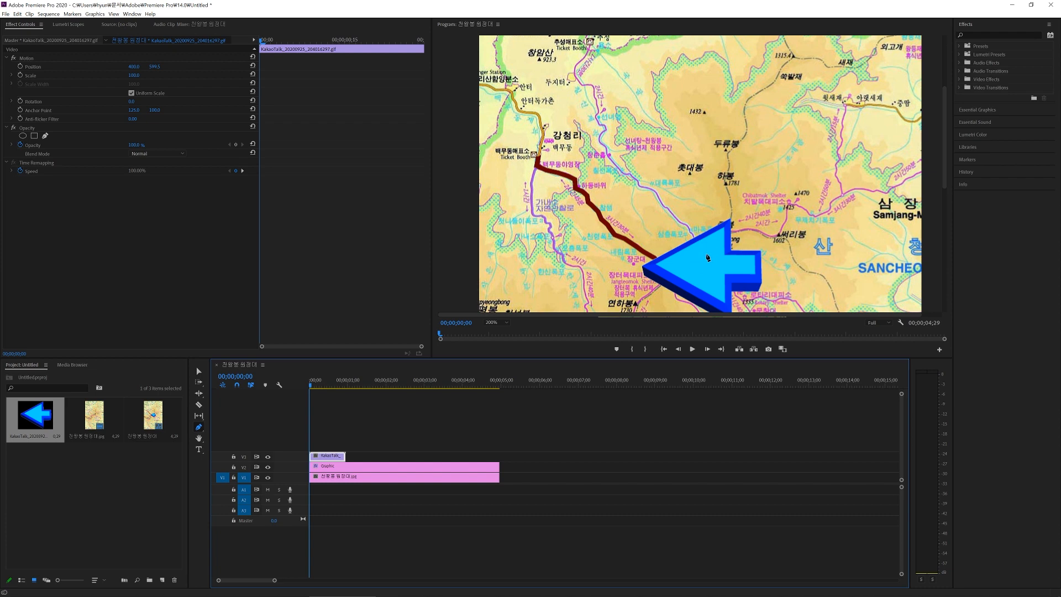
pyautogui.click(32, 68)
pyautogui.moveTo(705, 250); pyautogui.dragTo(602, 131)
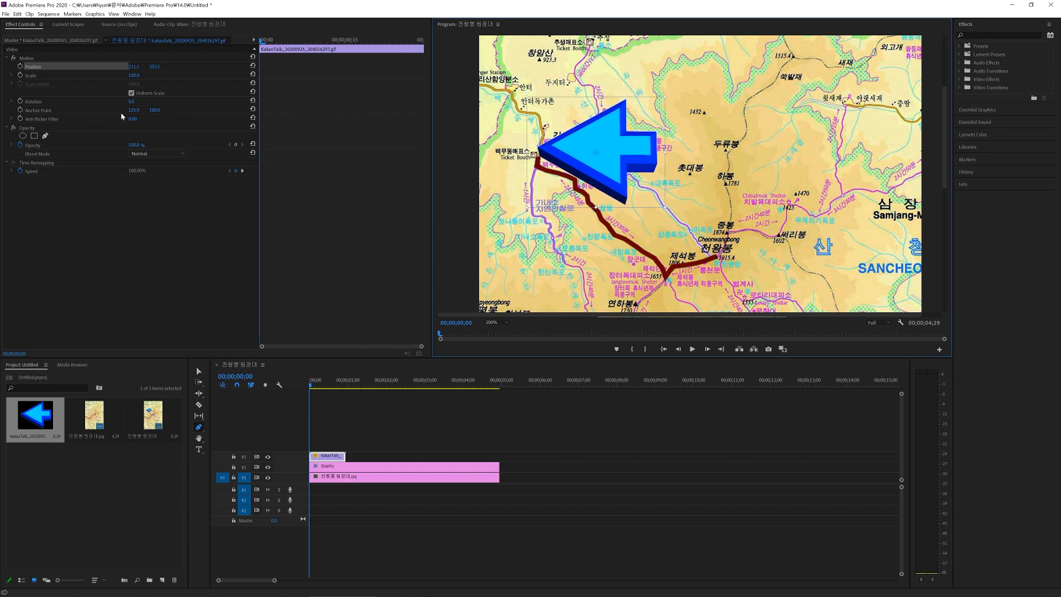
# - Set the arrow's rotation to -90° so it points downward
pyautogui.moveTo(131, 101); pyautogui.dragTo(86, 102)
pyautogui.click(135, 102)
pyautogui.write('-')
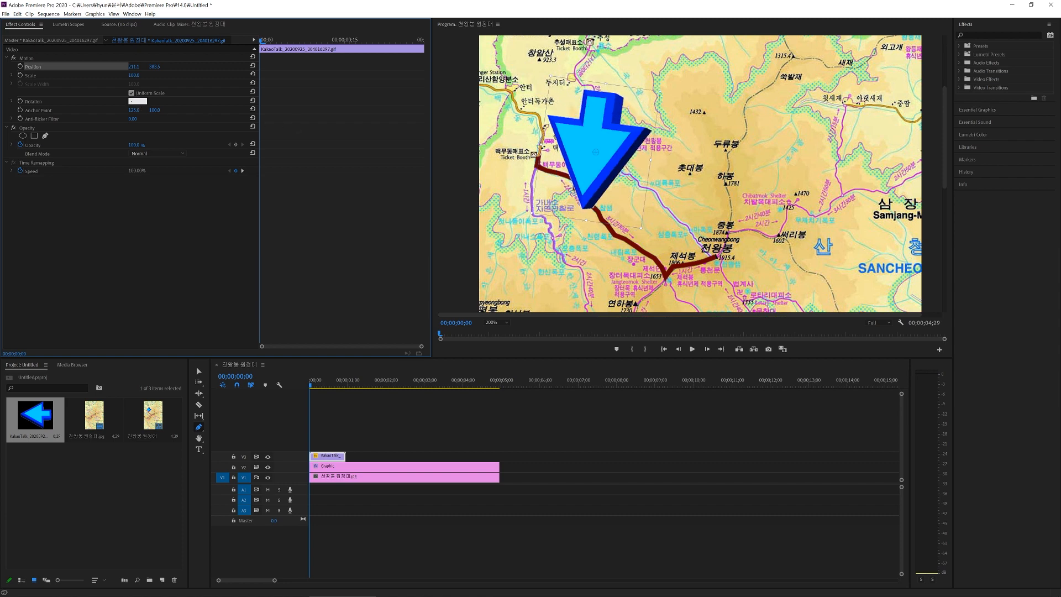
pyautogui.write('90')
pyautogui.press('Return')
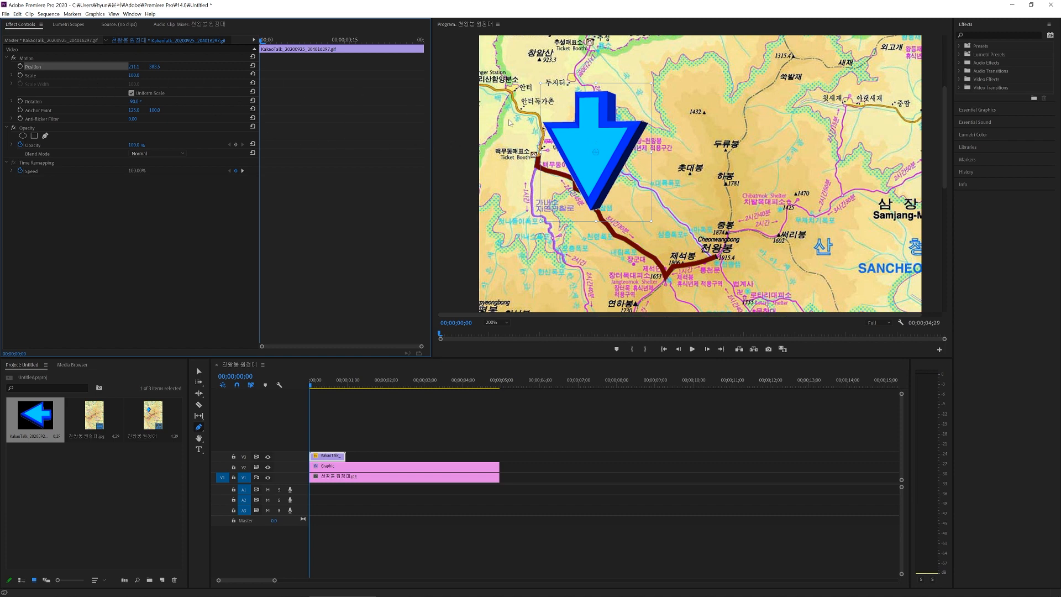
# - Scale the arrow down to about 36% and reposition it with its tip just above the start of the route
pyautogui.moveTo(595, 135); pyautogui.dragTo(542, 81)
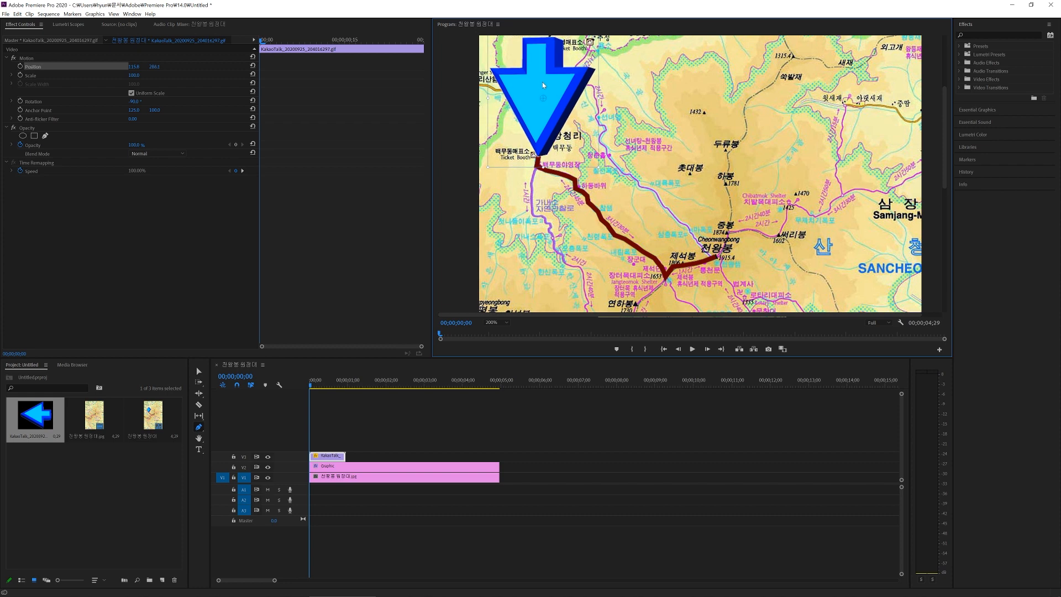
pyautogui.moveTo(134, 79); pyautogui.dragTo(99, 79)
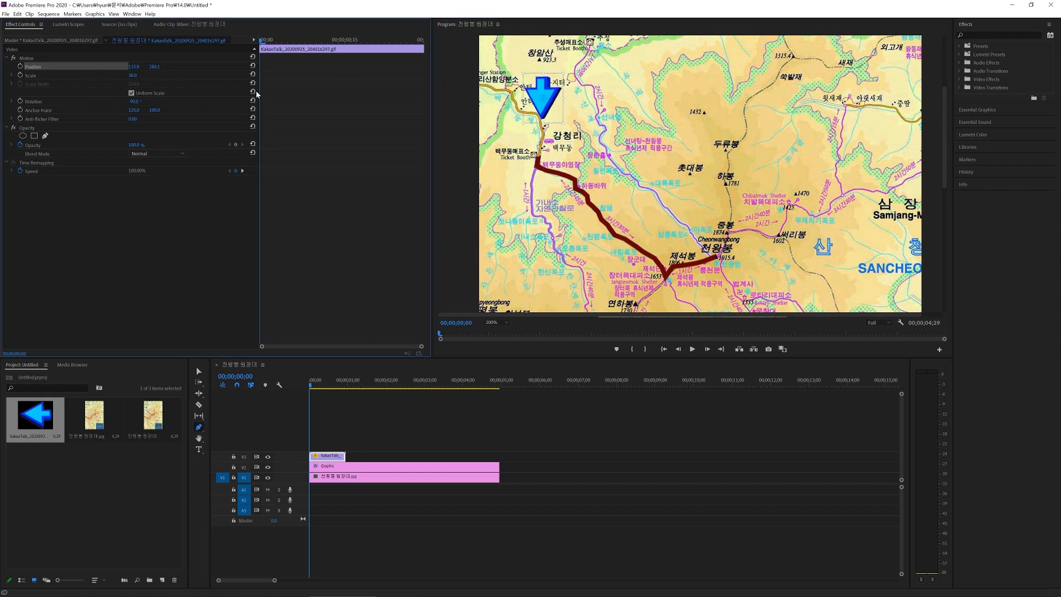
pyautogui.moveTo(550, 95); pyautogui.dragTo(546, 129)
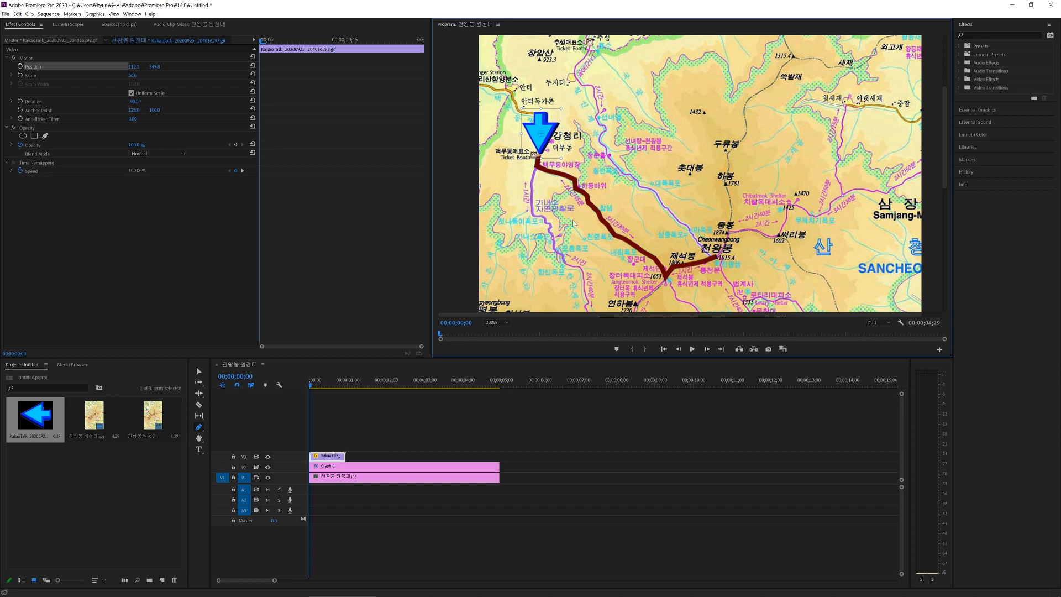
# - Hide track V3, then add a rectangular mask to the route shape and move it clear of the line, before its starting point
pyautogui.click(269, 457)
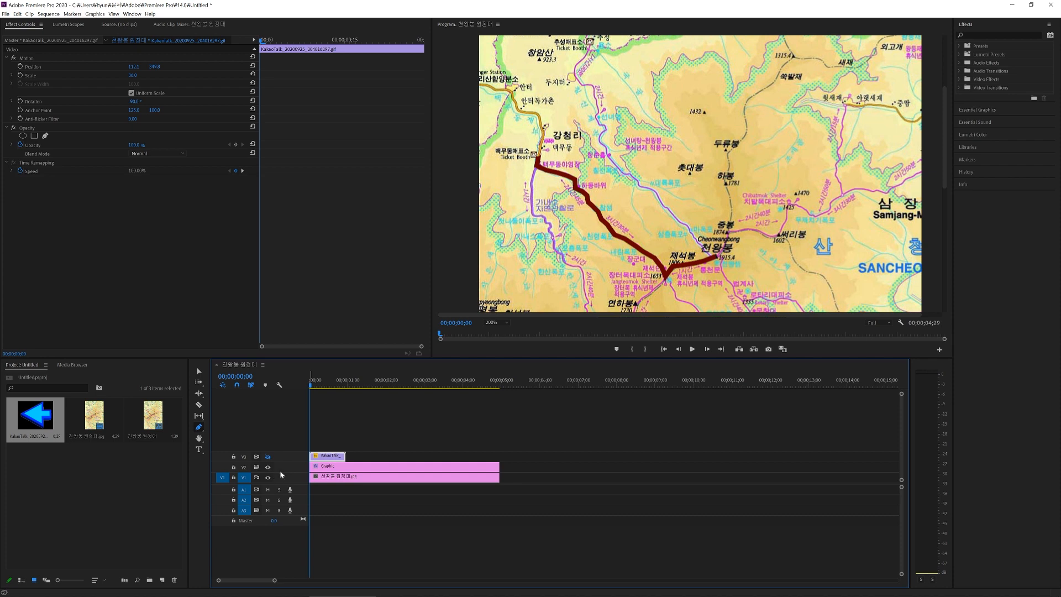
pyautogui.click(346, 470)
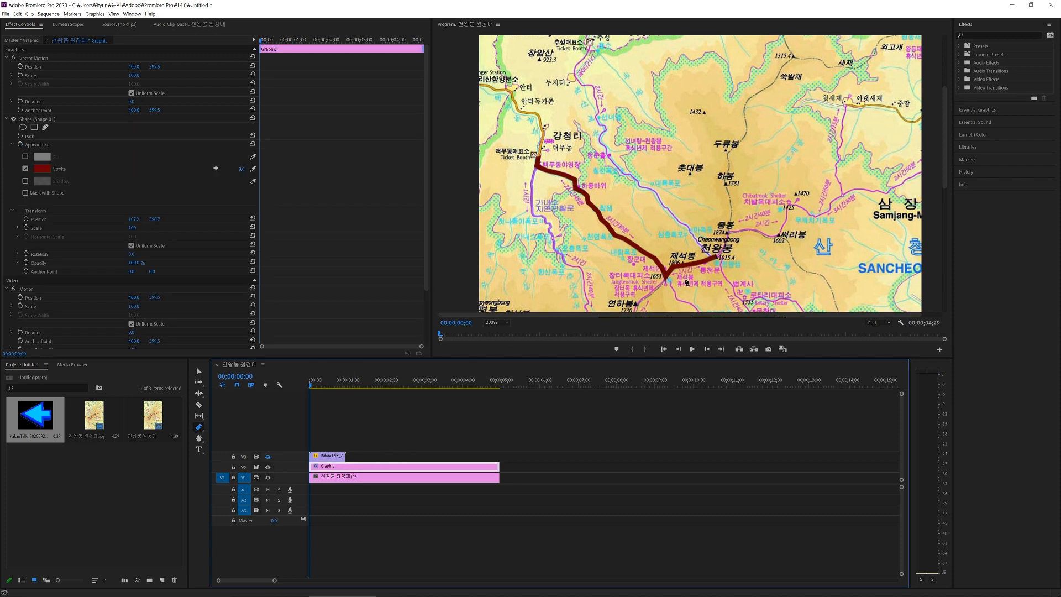
pyautogui.click(35, 128)
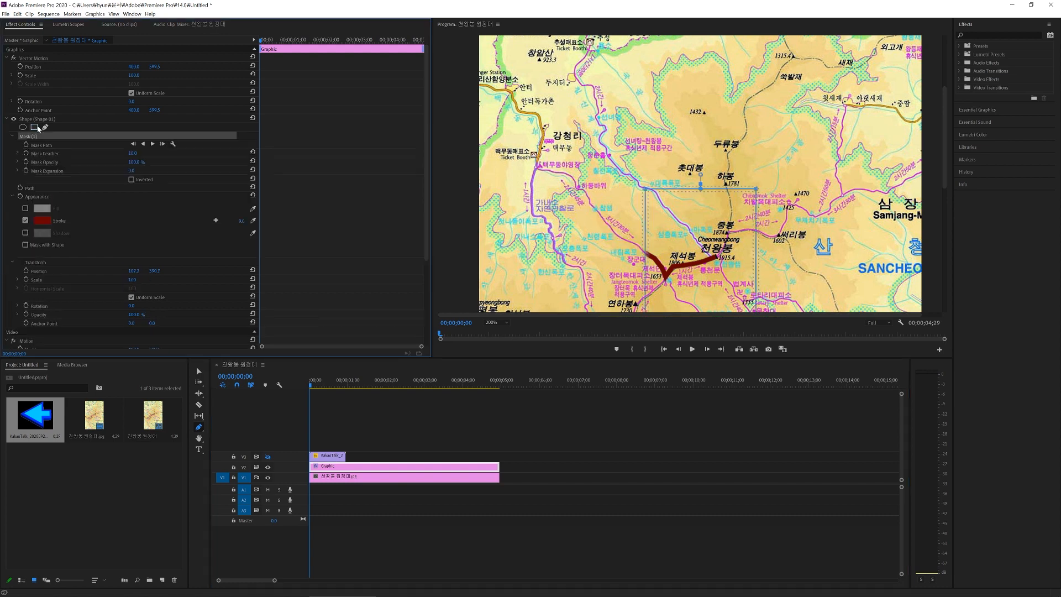
pyautogui.moveTo(717, 219); pyautogui.dragTo(488, 96)
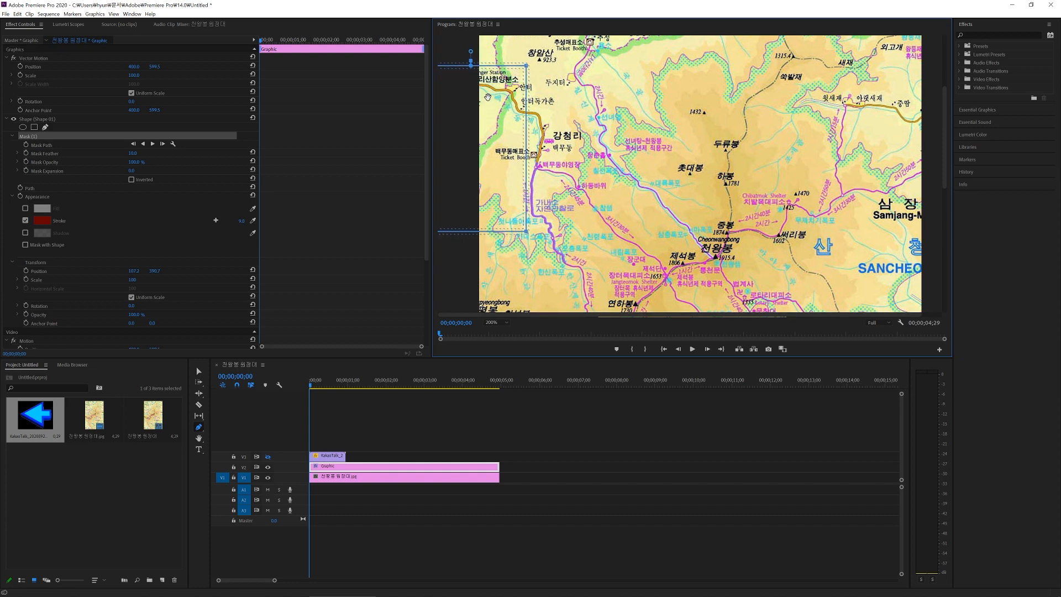
# - Keyframe the mask path from 00;00;00;00 to cover the whole route at 00;00;02;00, and split the graphic clip there
pyautogui.click(26, 144)
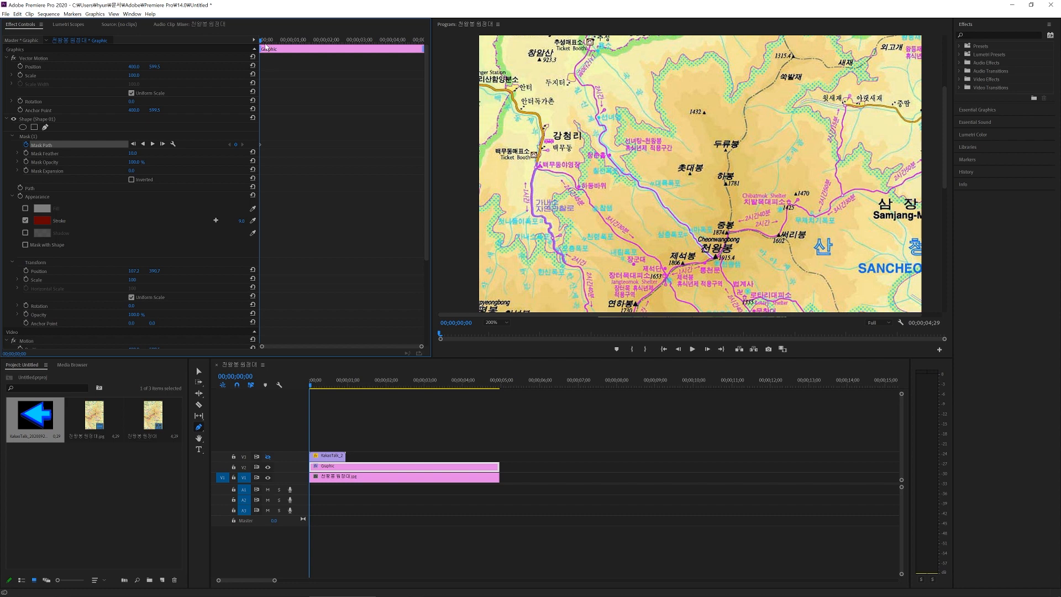
pyautogui.moveTo(262, 44); pyautogui.dragTo(327, 51)
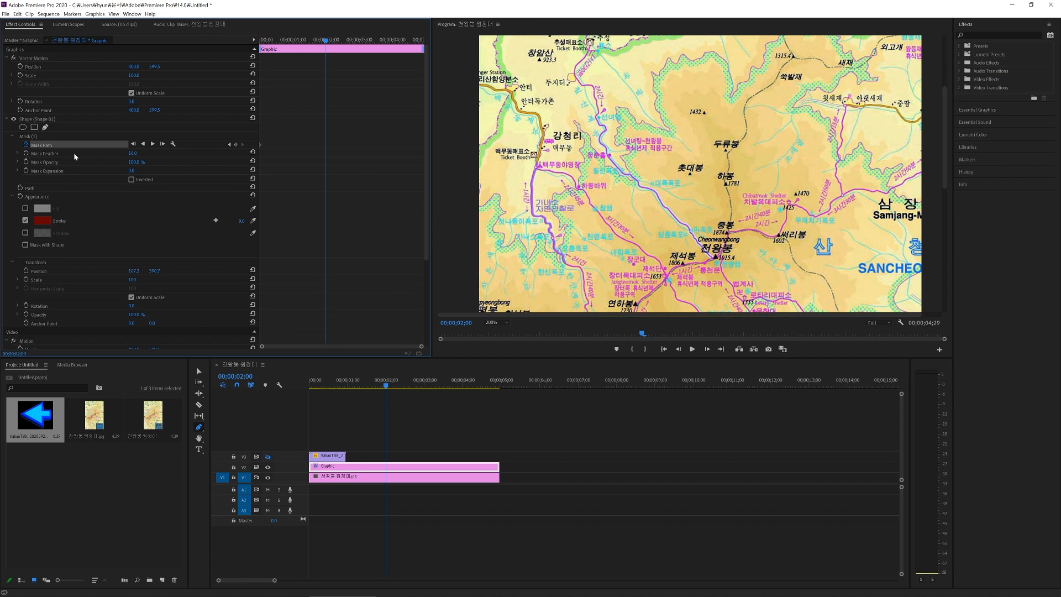
pyautogui.click(42, 138)
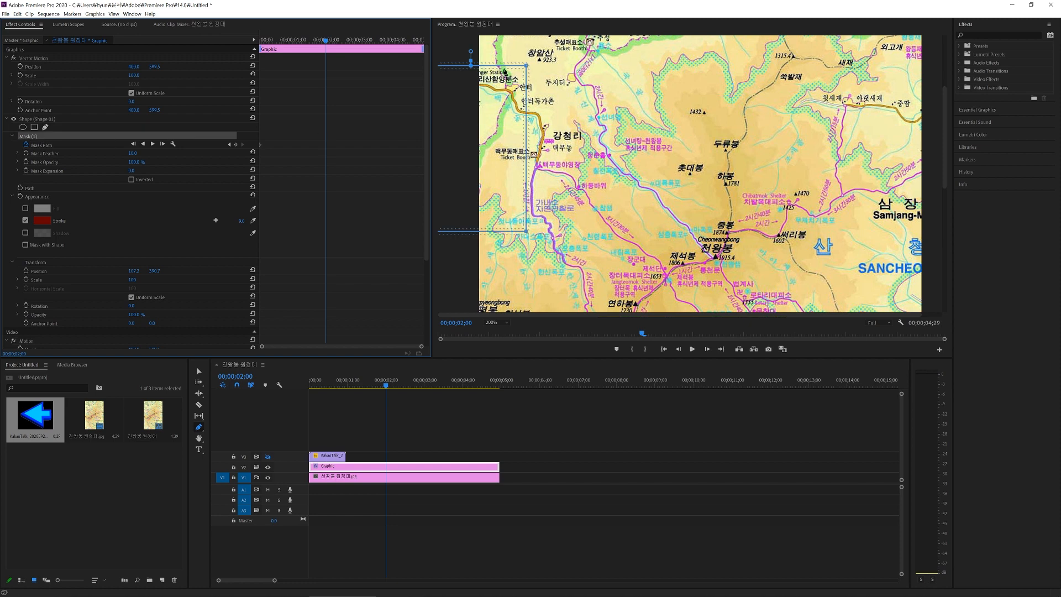
pyautogui.moveTo(497, 126); pyautogui.dragTo(561, 132)
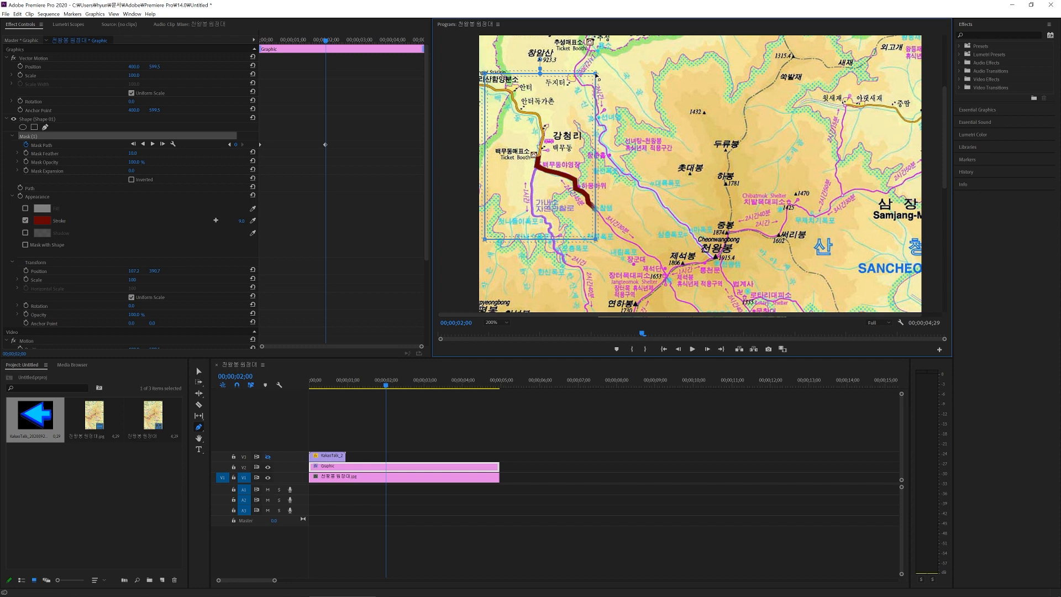
pyautogui.moveTo(597, 74); pyautogui.dragTo(764, 161)
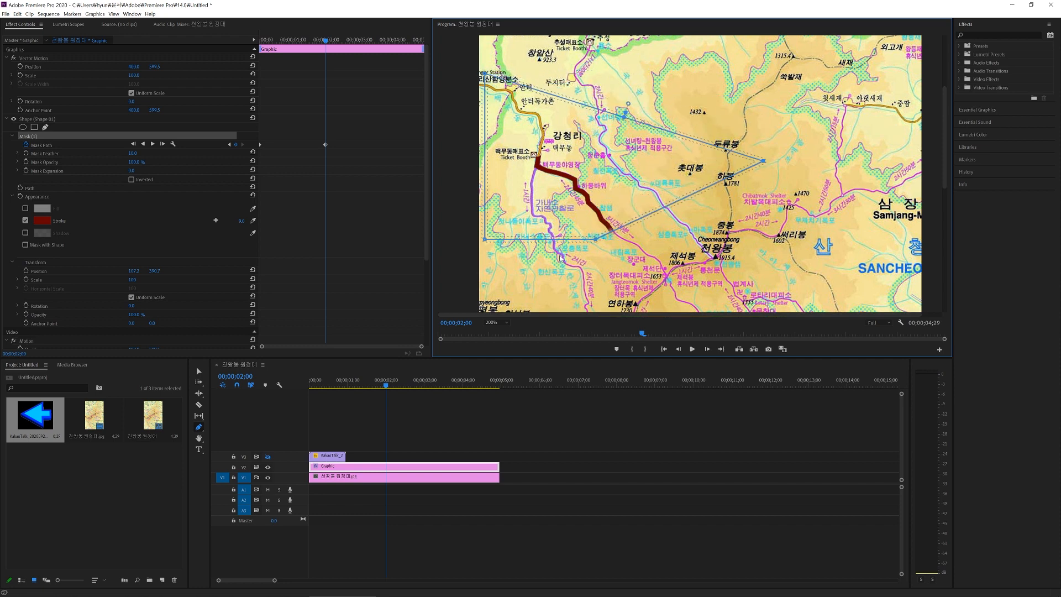
pyautogui.moveTo(721, 281); pyautogui.dragTo(748, 304)
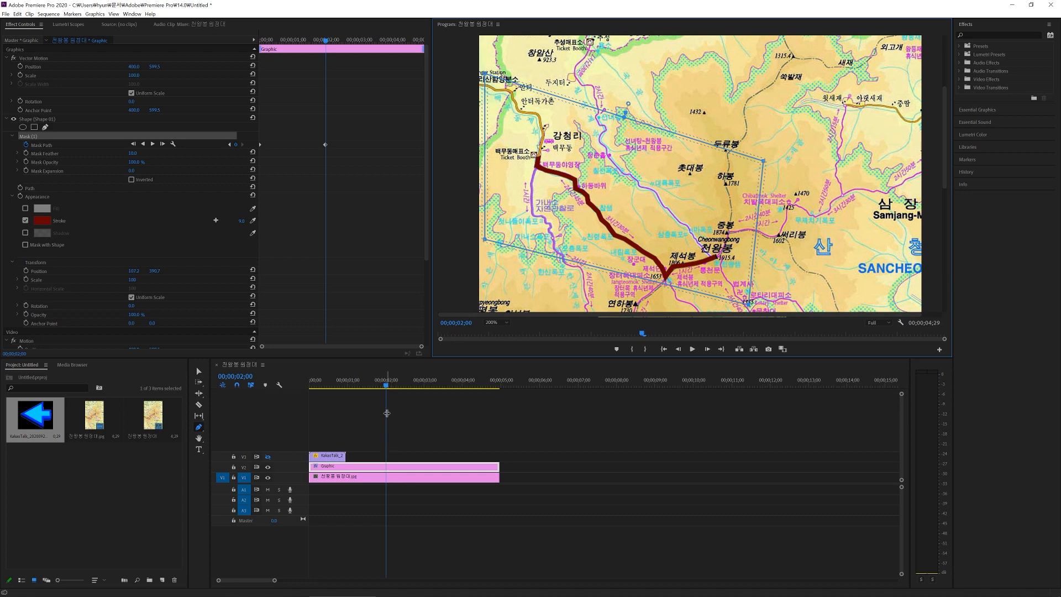
pyautogui.hotkey('ctrl', 'k')
# - Play the route reveal twice from the start of the sequence to check the mask animation
pyautogui.moveTo(386, 385); pyautogui.dragTo(310, 387)
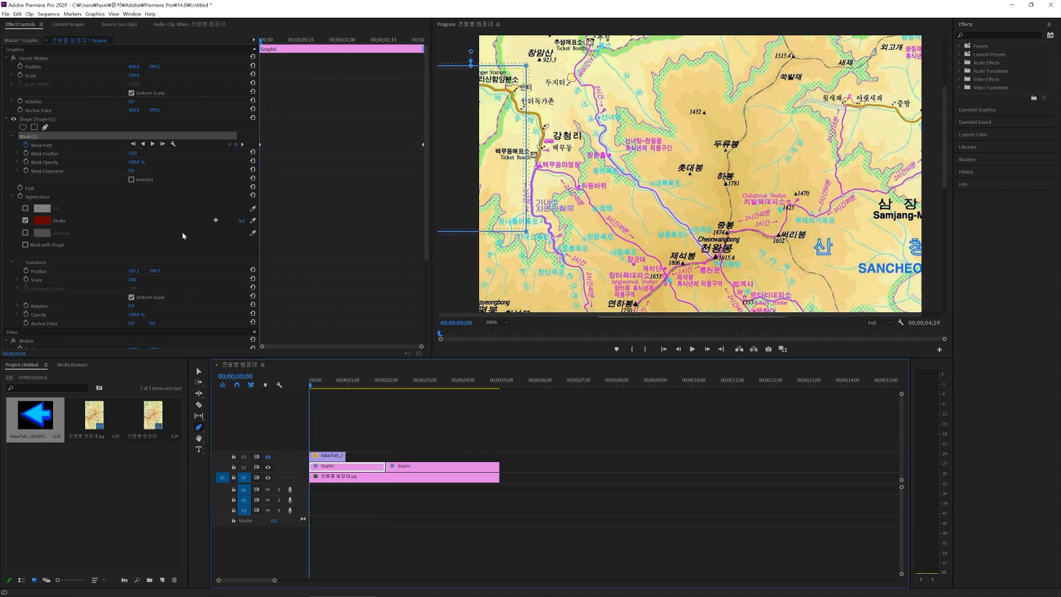
pyautogui.click(390, 419)
pyautogui.press('space')
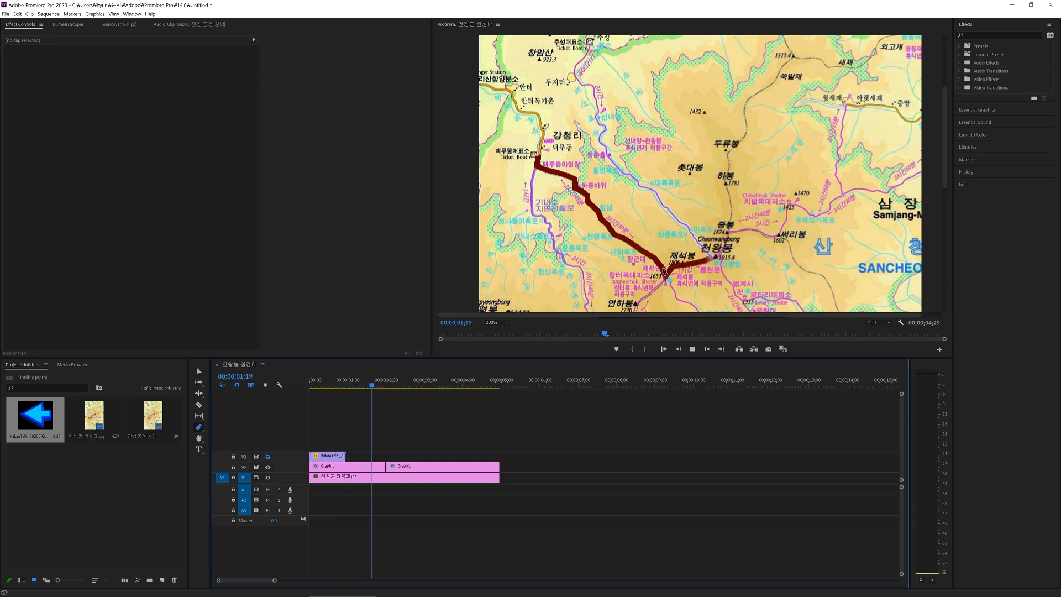
pyautogui.press('space')
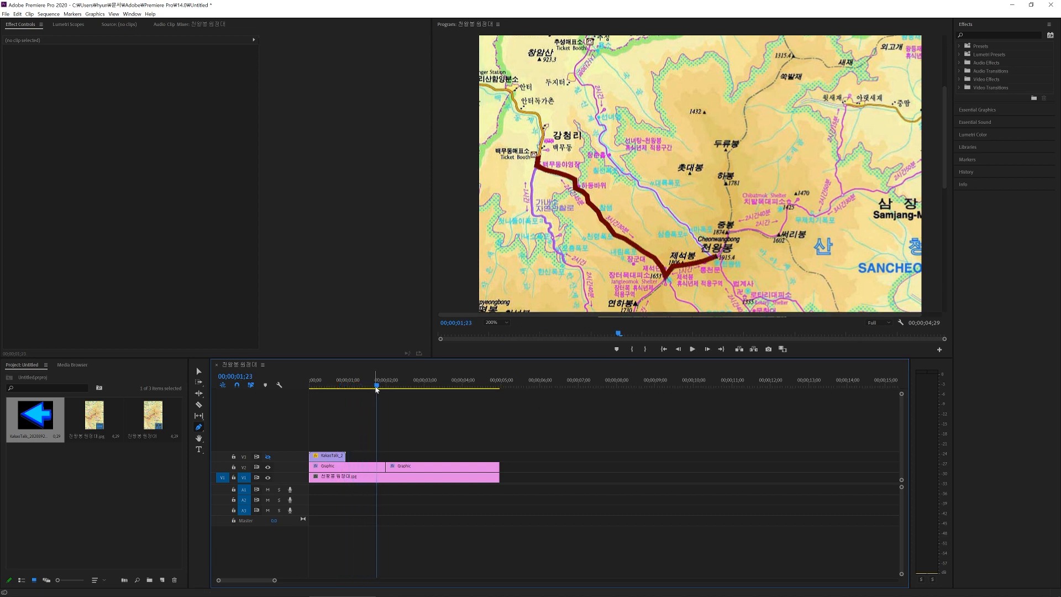
pyautogui.moveTo(376, 391); pyautogui.dragTo(312, 395)
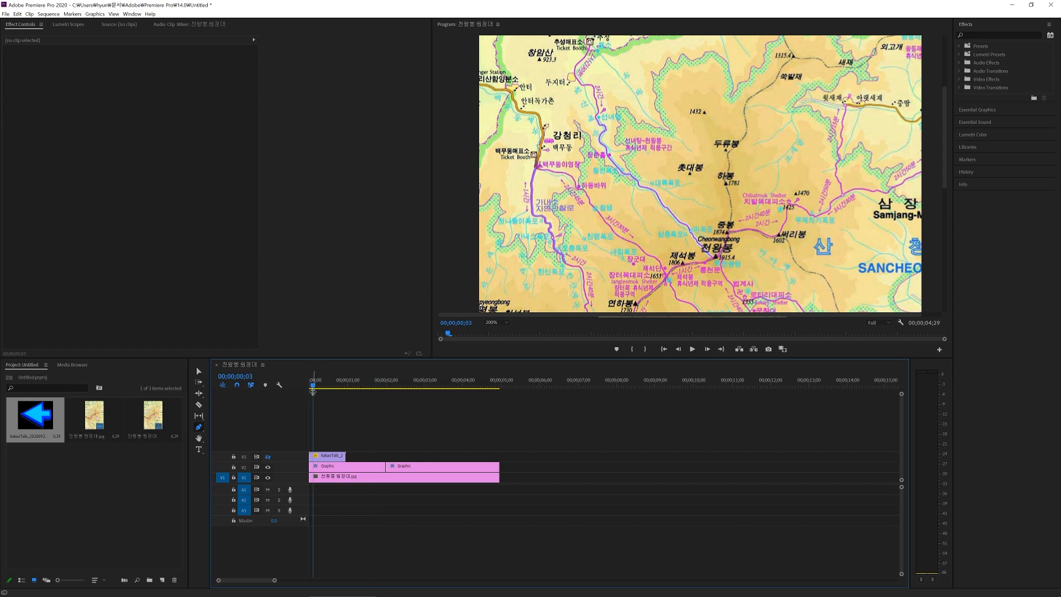
pyautogui.press('Left')
pyautogui.press('Left')
pyautogui.press('space')
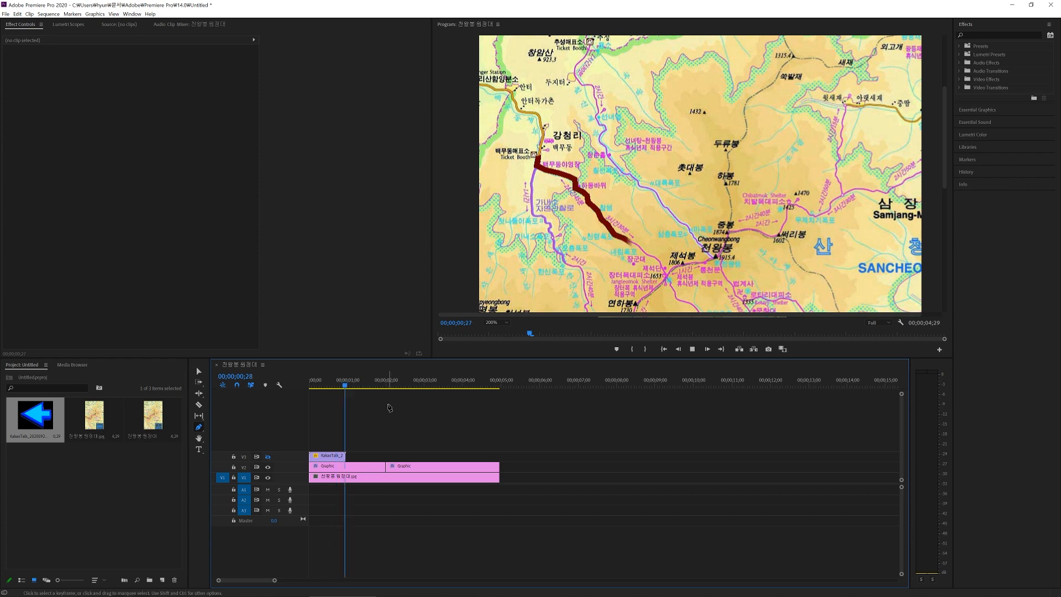
pyautogui.press('space')
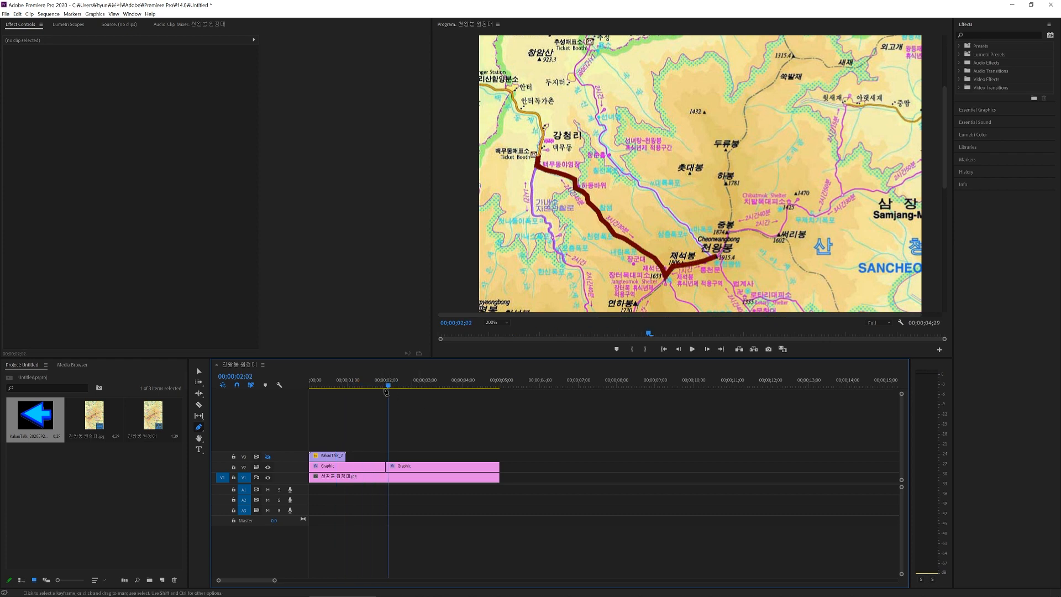
# - Return to the start of the sequence and set the arrow clip's speed to 50%
pyautogui.click(331, 381)
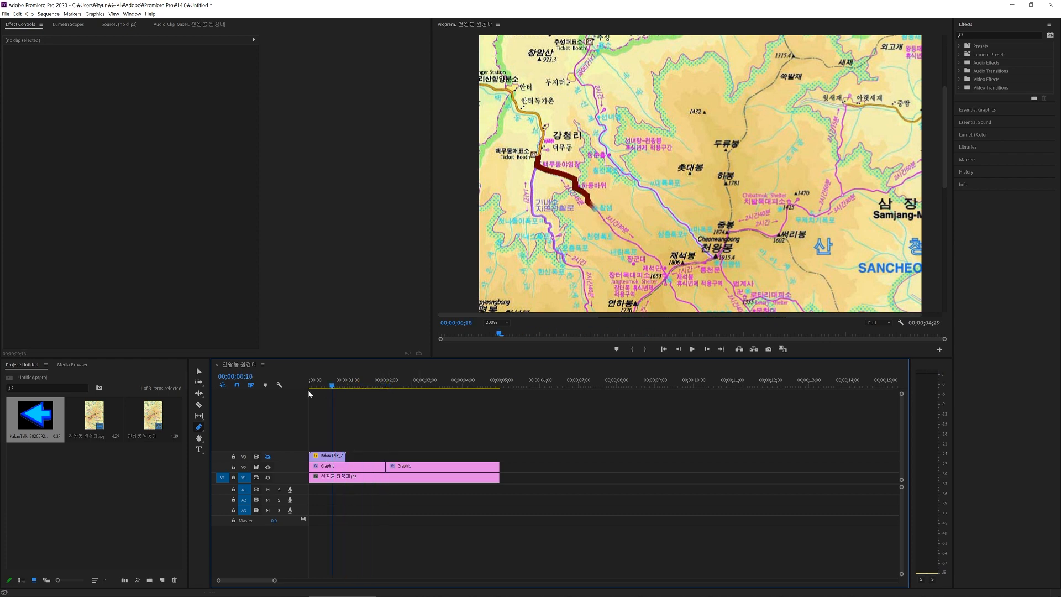
pyautogui.click(310, 386)
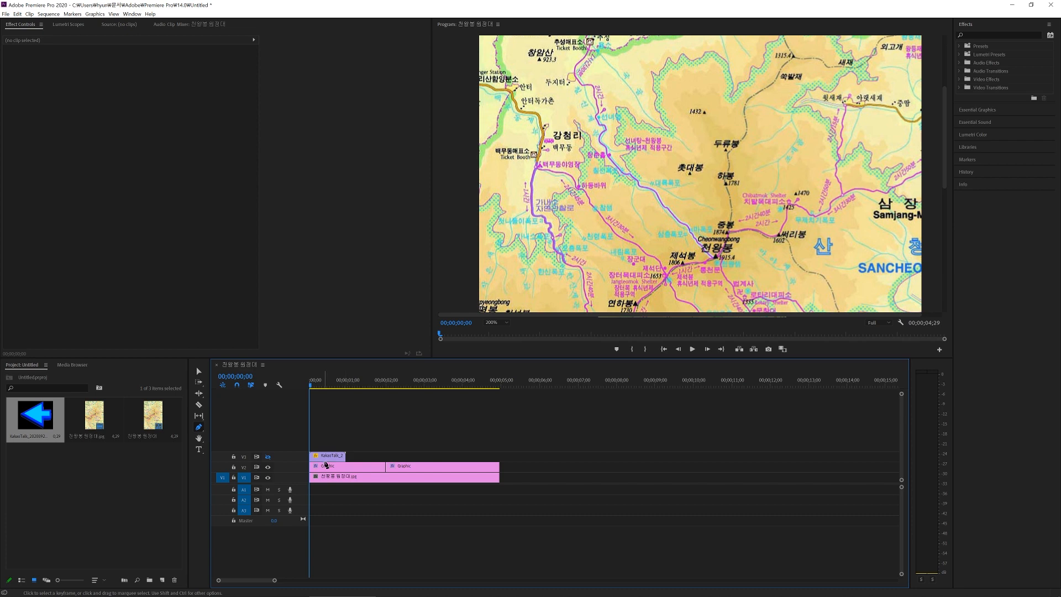
pyautogui.press('v')
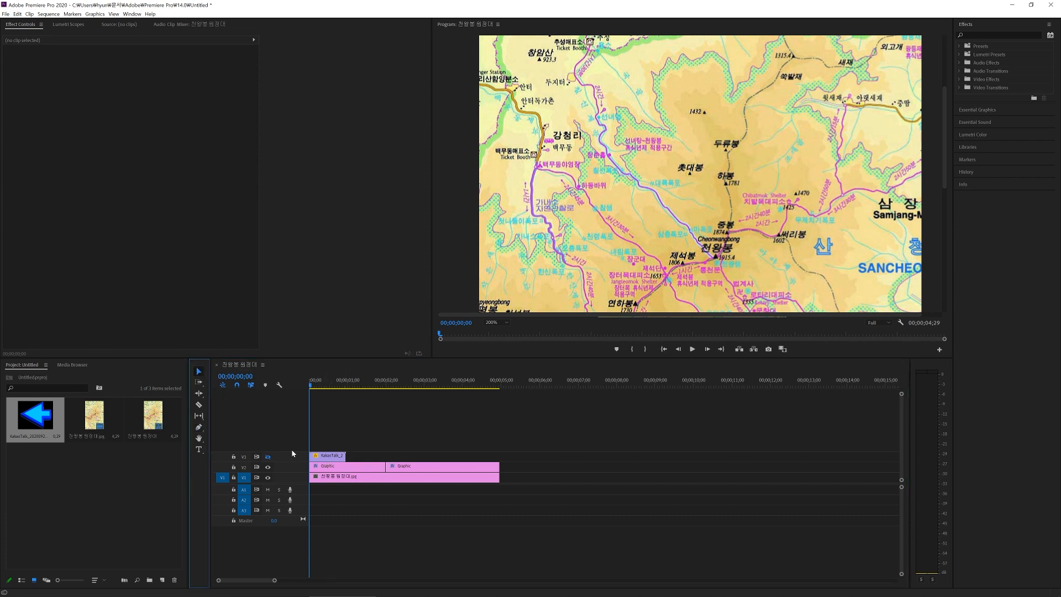
pyautogui.rightClick(323, 457)
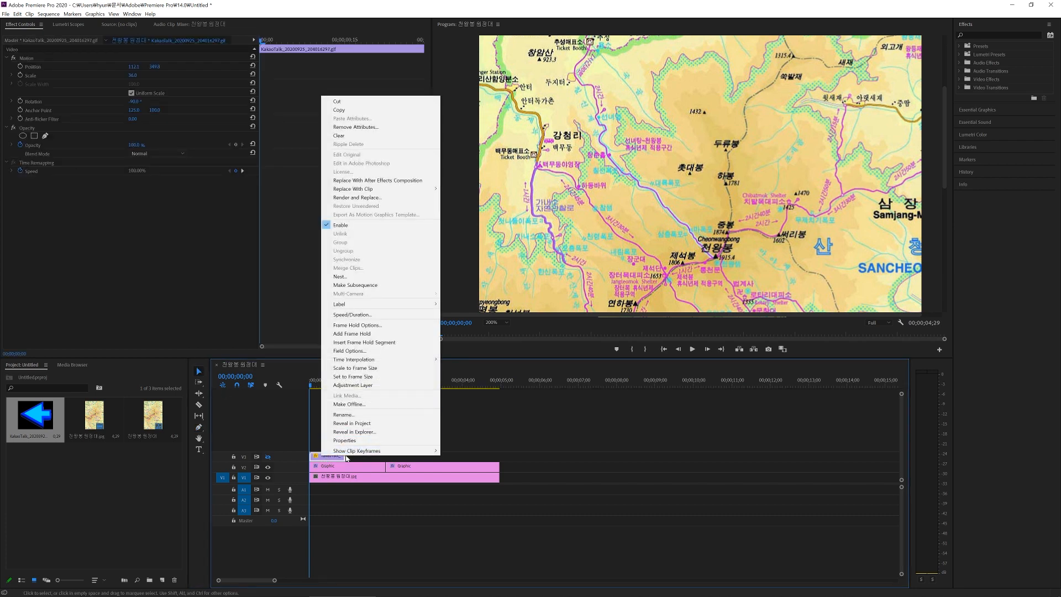
pyautogui.moveTo(340, 452)
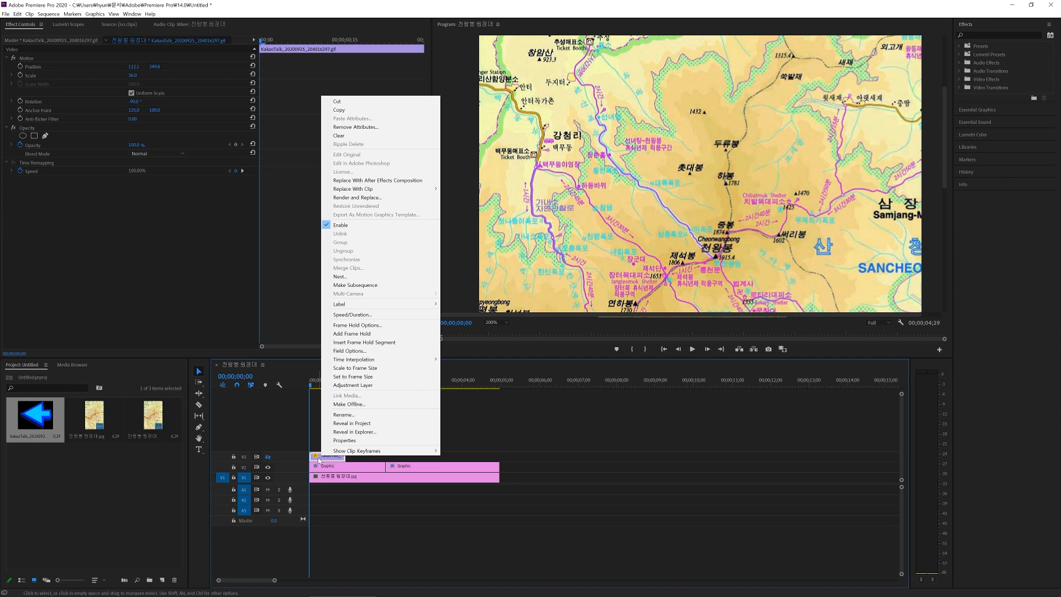
pyautogui.click(382, 313)
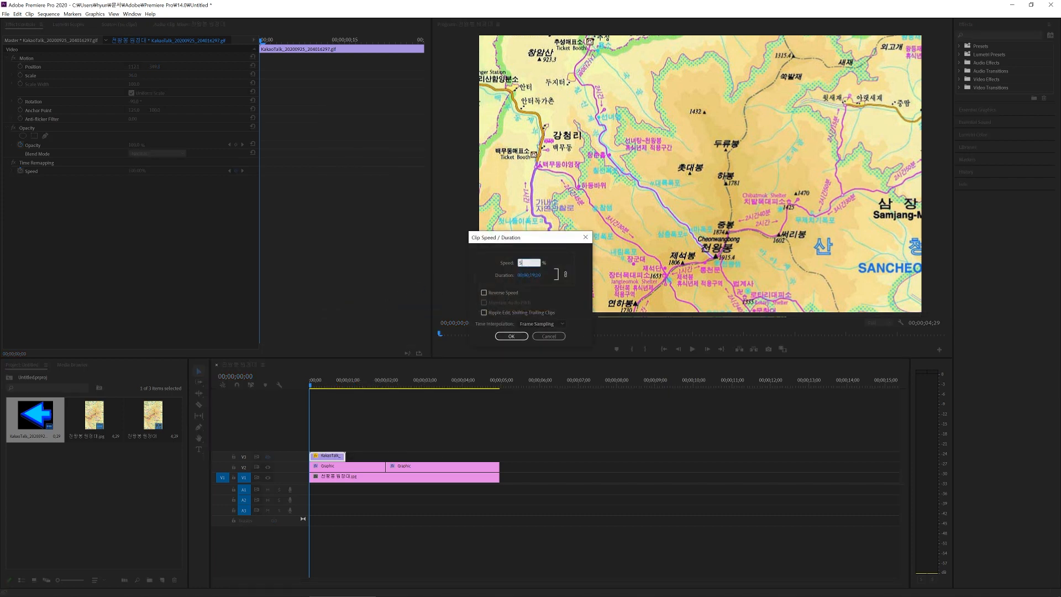
pyautogui.write('50')
pyautogui.press('Return')
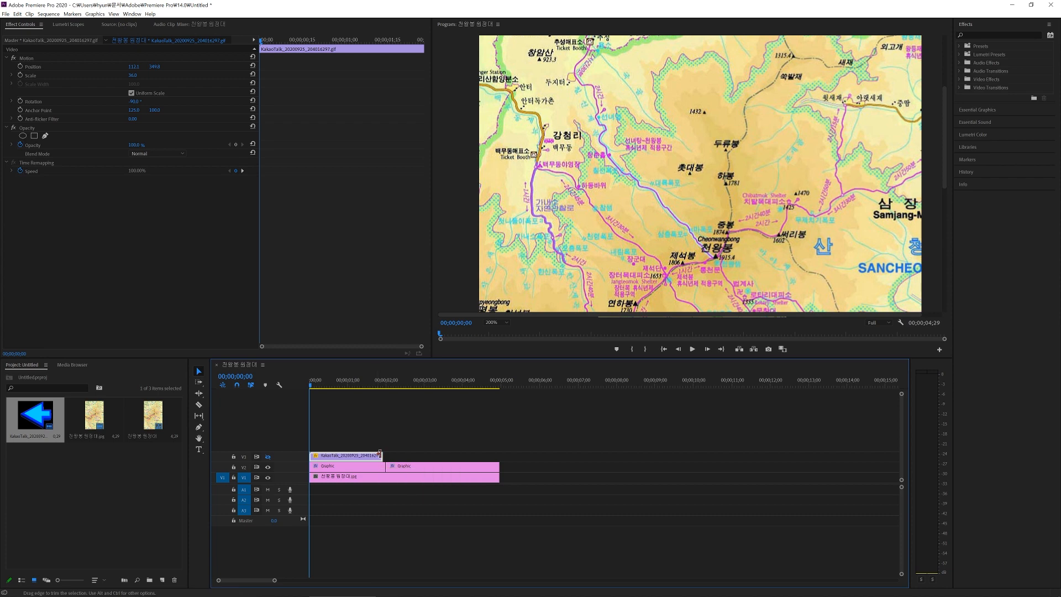
# - Set the arrow clip's speed to 48% to match the first route clip's length, and make track V3 visible
pyautogui.rightClick(378, 454)
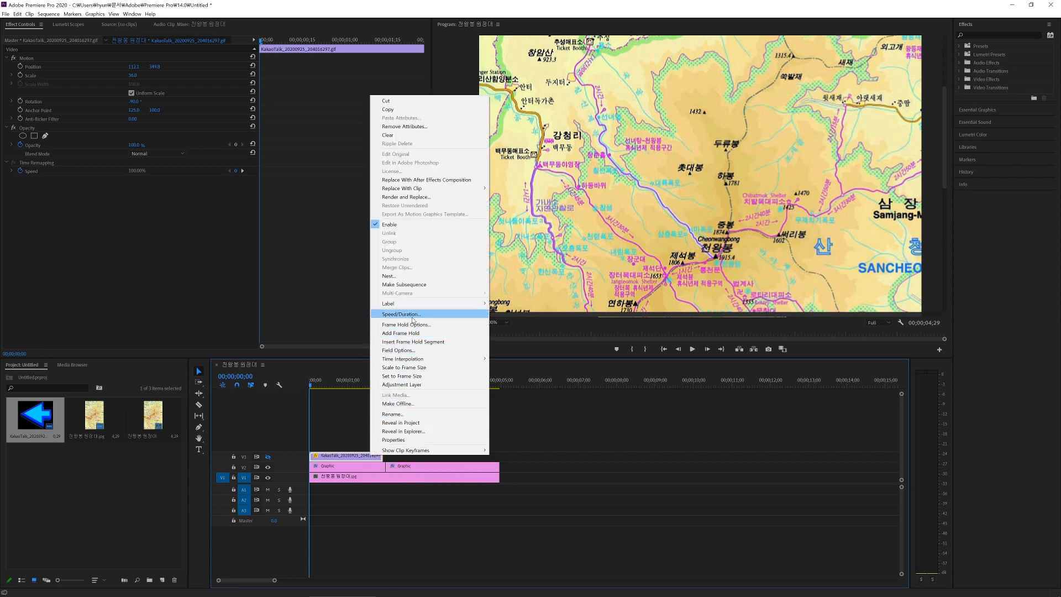
pyautogui.click(411, 314)
pyautogui.write('5')
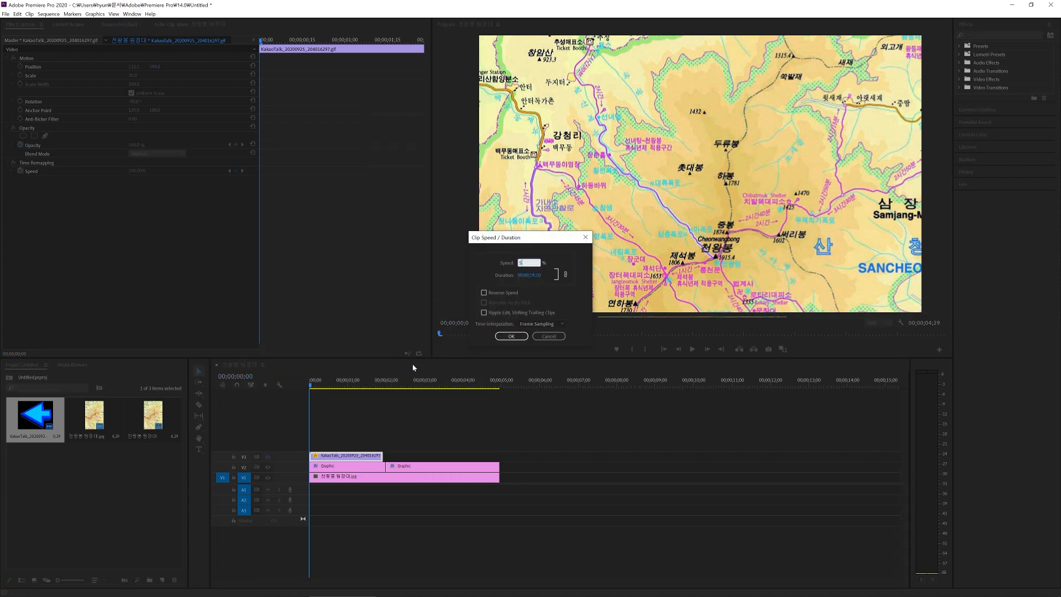
pyautogui.write('1')
pyautogui.press('Return')
pyautogui.rightClick(356, 458)
pyautogui.click(403, 315)
pyautogui.write('48')
pyautogui.press('Return')
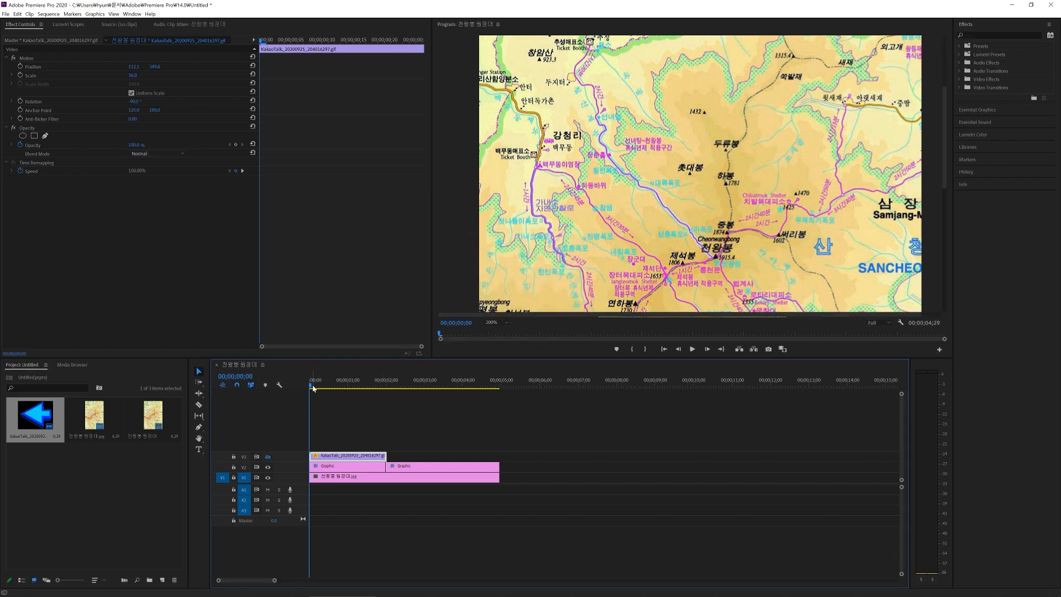
pyautogui.click(267, 459)
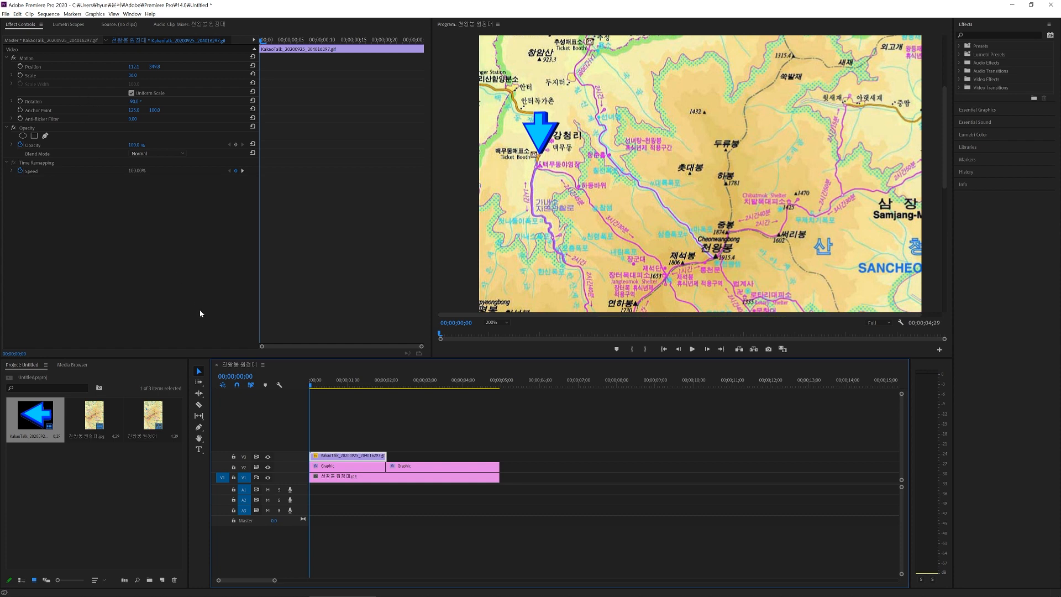
# - At 00;00;00;06, adjust the arrow so its tip sits just above the start of the red route line
pyautogui.click(39, 67)
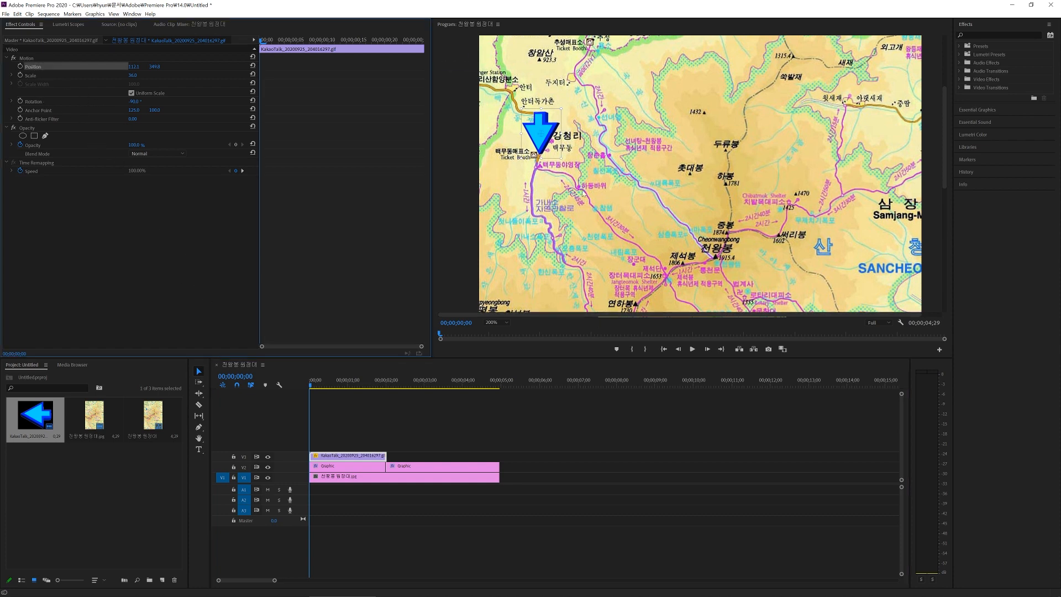
pyautogui.click(355, 229)
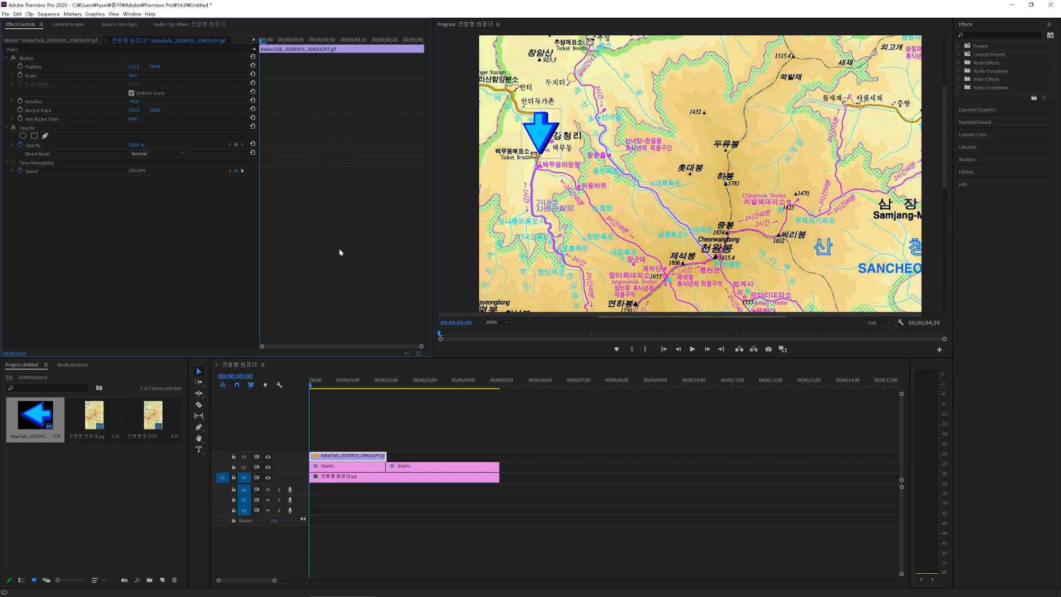
pyautogui.press('Right')
pyautogui.press('Right')
pyautogui.press('Right')
pyautogui.press('Right')
pyautogui.press('Right')
pyautogui.press('Right')
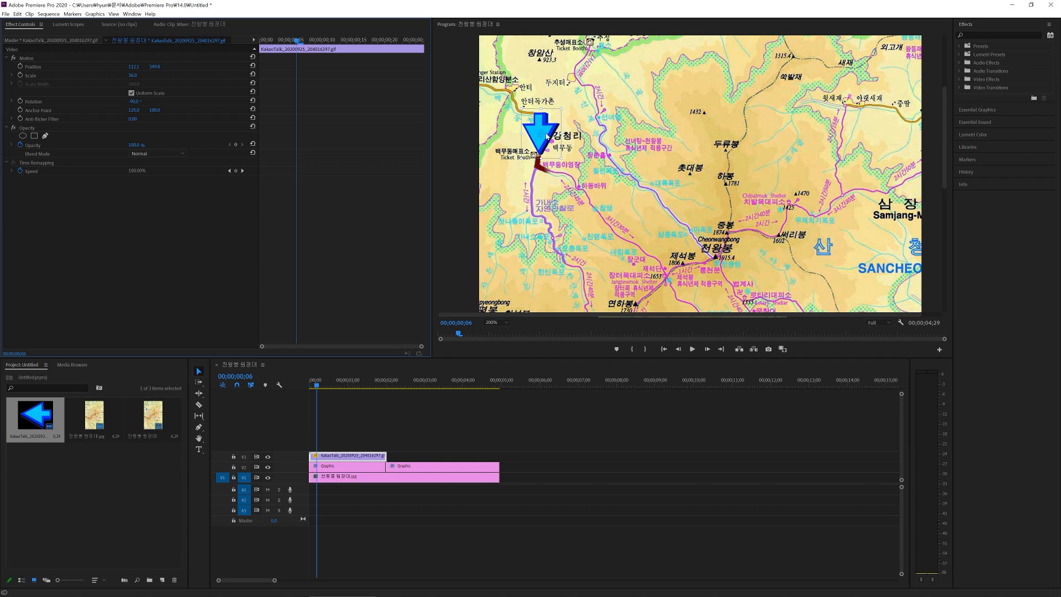
pyautogui.moveTo(548, 131); pyautogui.dragTo(558, 140)
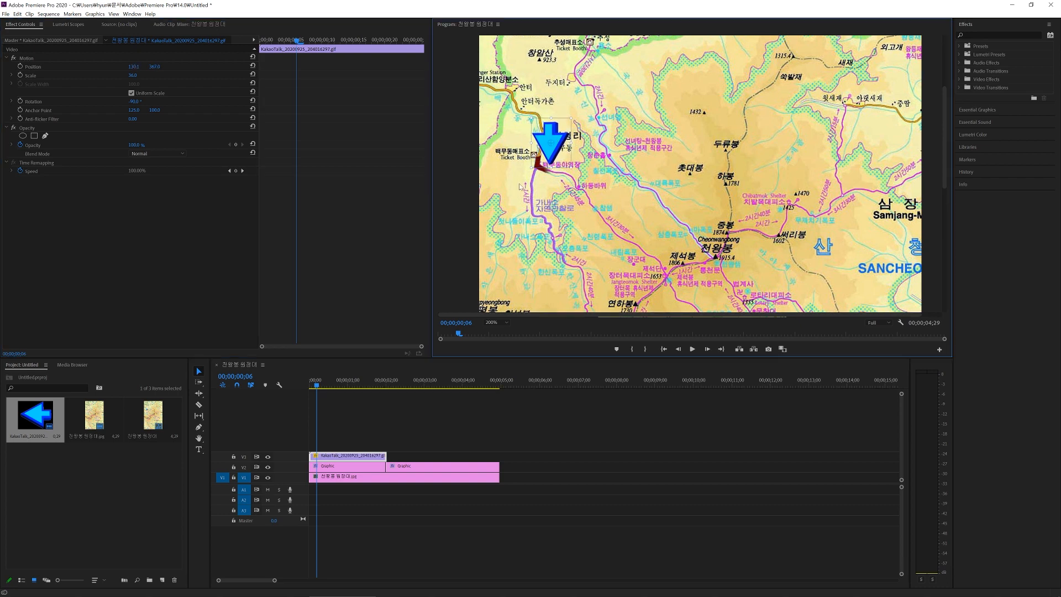
pyautogui.moveTo(556, 134); pyautogui.dragTo(546, 127)
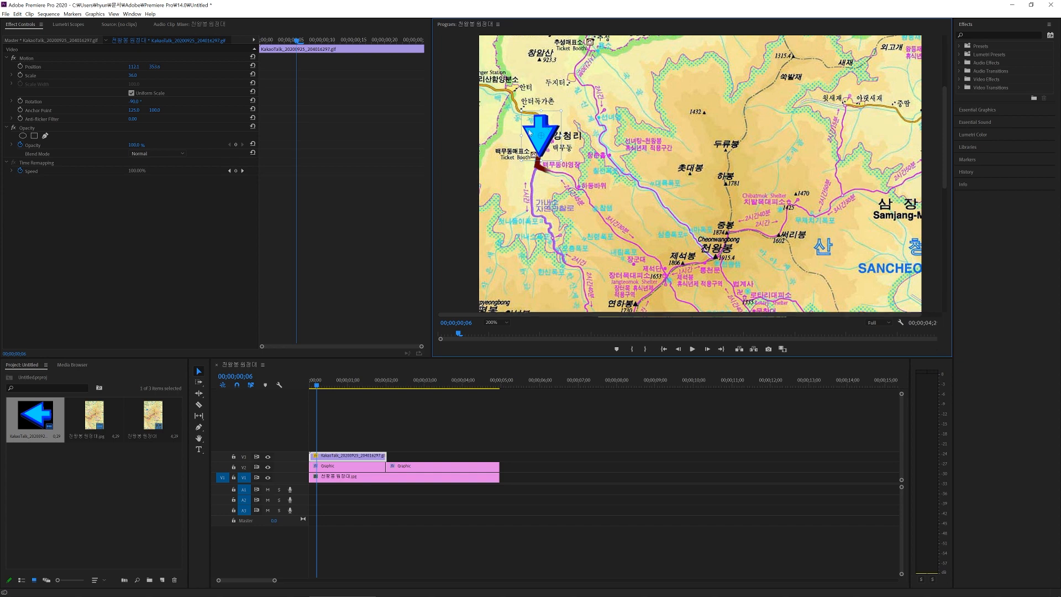
# - Turn on position keyframing for the arrow and shift the keyframe to the start of the clip
pyautogui.click(20, 67)
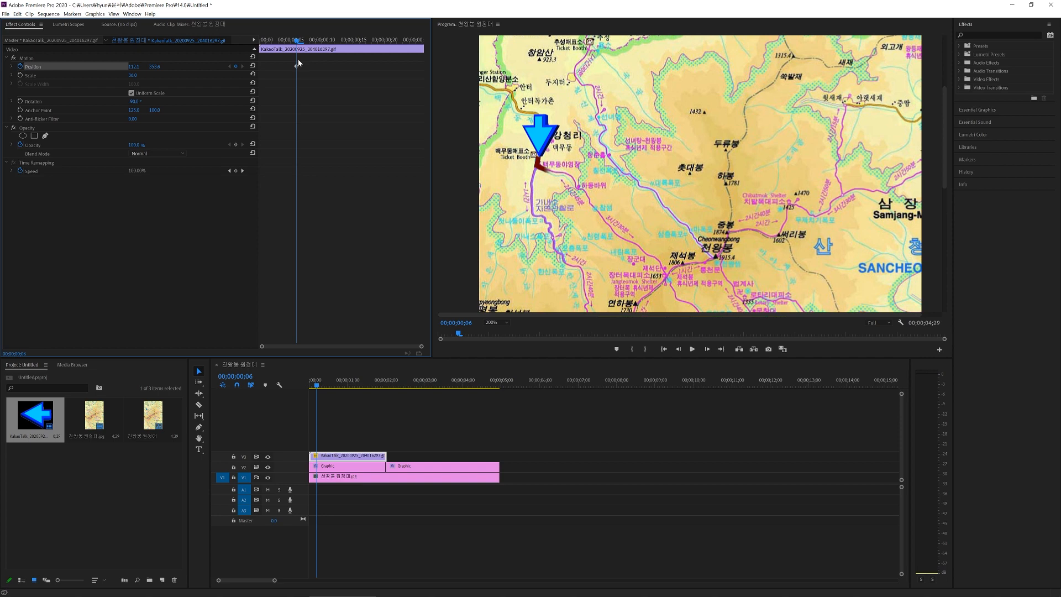
pyautogui.moveTo(296, 66); pyautogui.dragTo(256, 71)
pyautogui.click(542, 127)
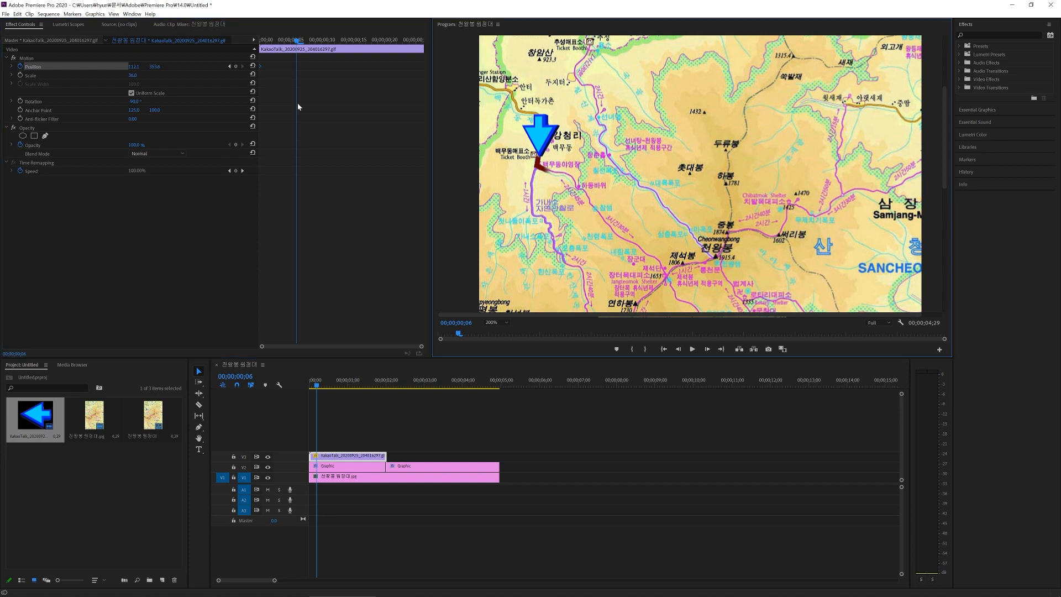
# - Keyframe the arrow's position at 00;00;00;06 and 00;00;00;08 so its tip follows the end of the red line
pyautogui.click(101, 77)
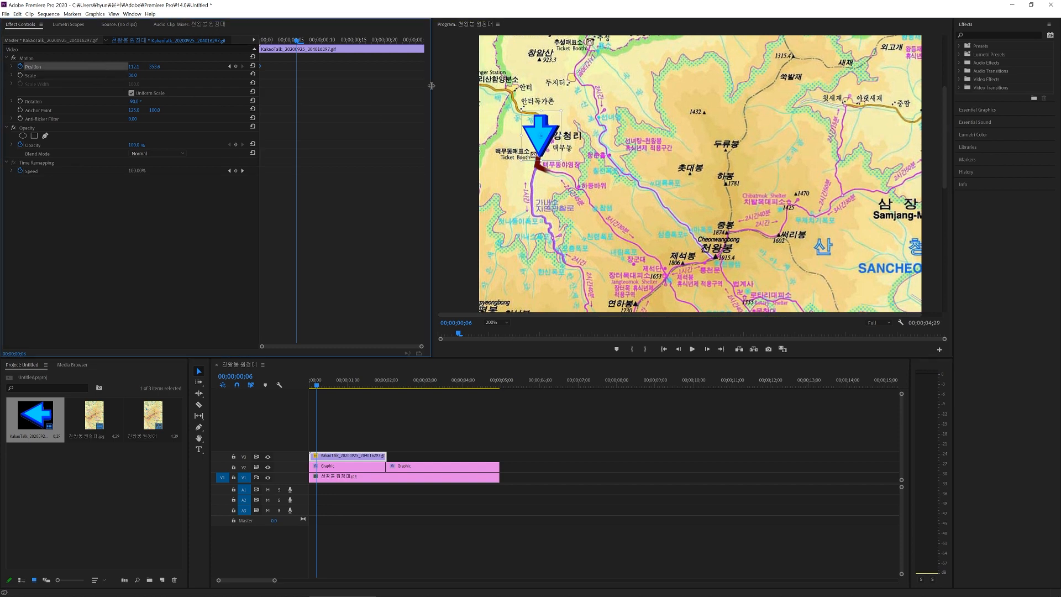
pyautogui.moveTo(555, 137); pyautogui.dragTo(563, 147)
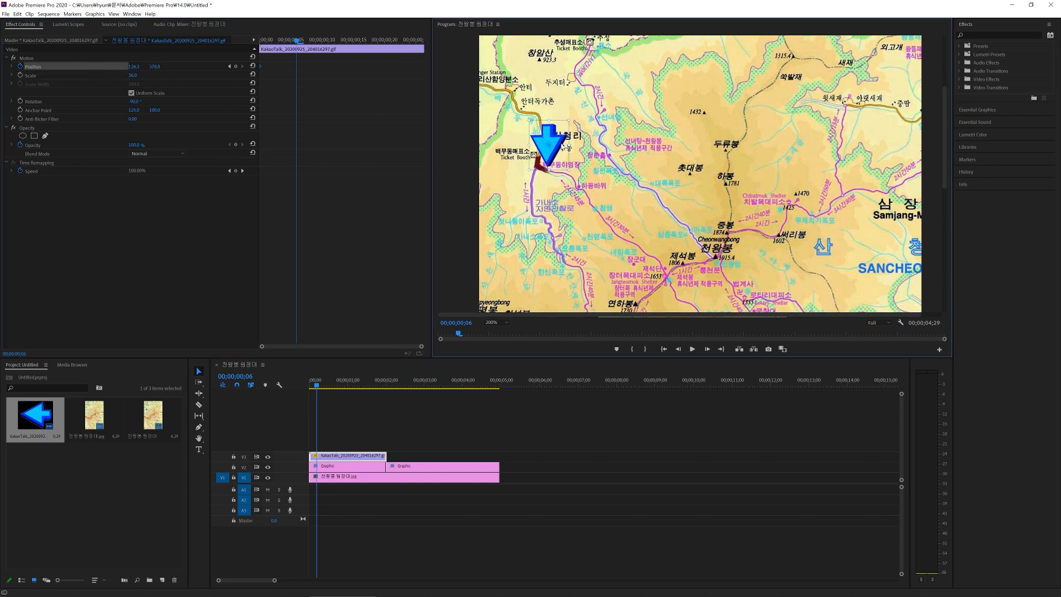
pyautogui.click(398, 236)
pyautogui.press('Right')
pyautogui.press('Right')
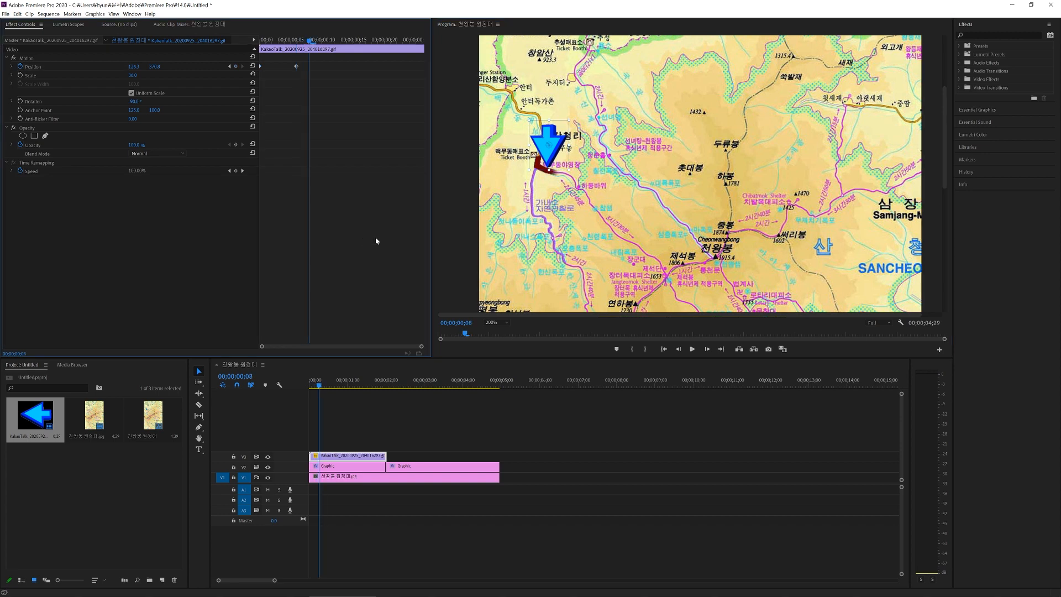
pyautogui.moveTo(560, 147); pyautogui.dragTo(565, 160)
# - Add arrow position keyframes at 00;00;00;10 and 00;00;00;12, keeping the tip on the growing end of the route
pyautogui.click(397, 224)
pyautogui.press('Right')
pyautogui.press('Right')
pyautogui.click(403, 220)
pyautogui.press('Right')
pyautogui.press('Right')
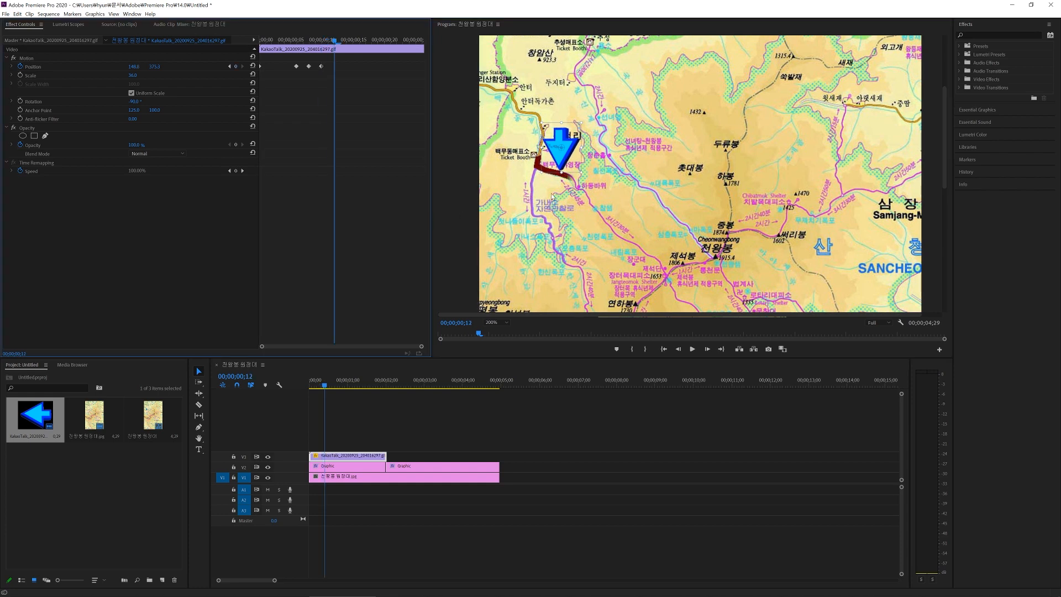
pyautogui.moveTo(569, 164); pyautogui.dragTo(577, 163)
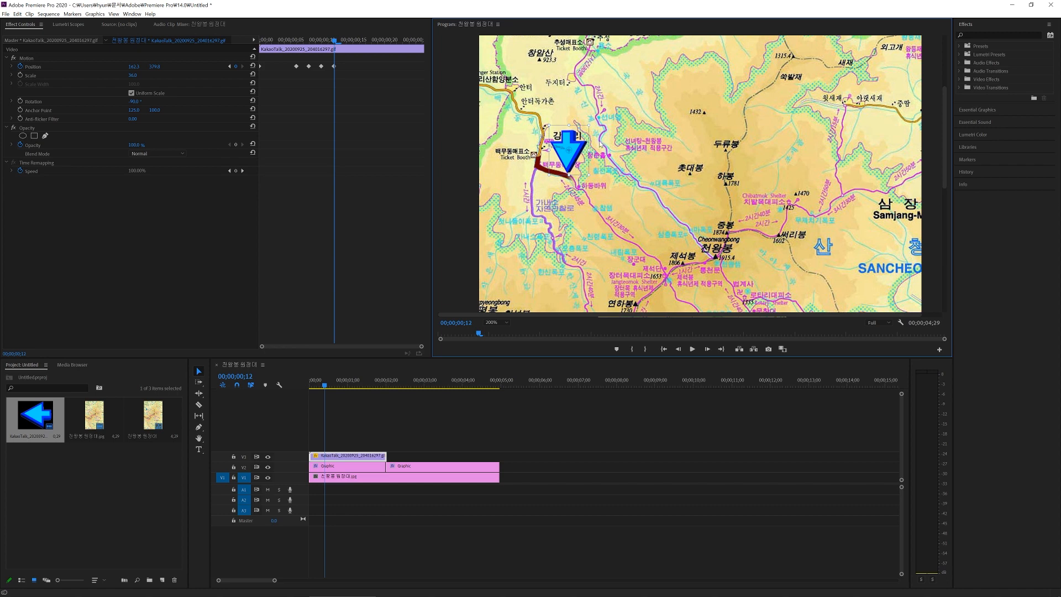
# - Keyframe the arrow down the route at 00;00;00;14, 00;00;00;16 and 00;00;00;18, keeping its tip on the line's end
pyautogui.press('Right')
pyautogui.press('Right')
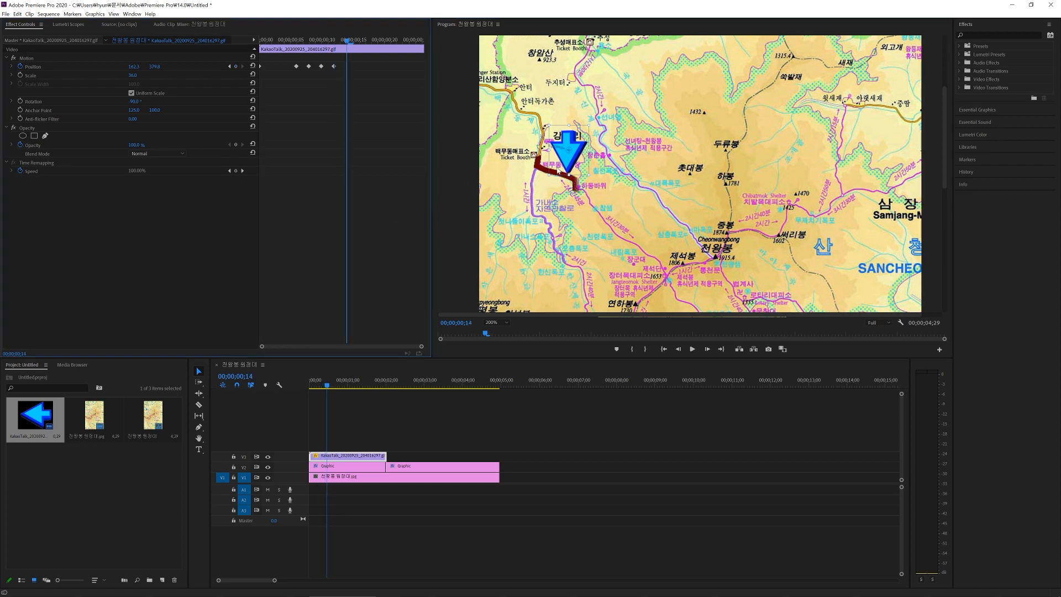
pyautogui.moveTo(574, 162); pyautogui.dragTo(603, 197)
pyautogui.click(420, 195)
pyautogui.press('Right')
pyautogui.press('Right')
pyautogui.press('Right')
pyautogui.press('Right')
pyautogui.click(429, 230)
pyautogui.press('Right')
pyautogui.press('Right')
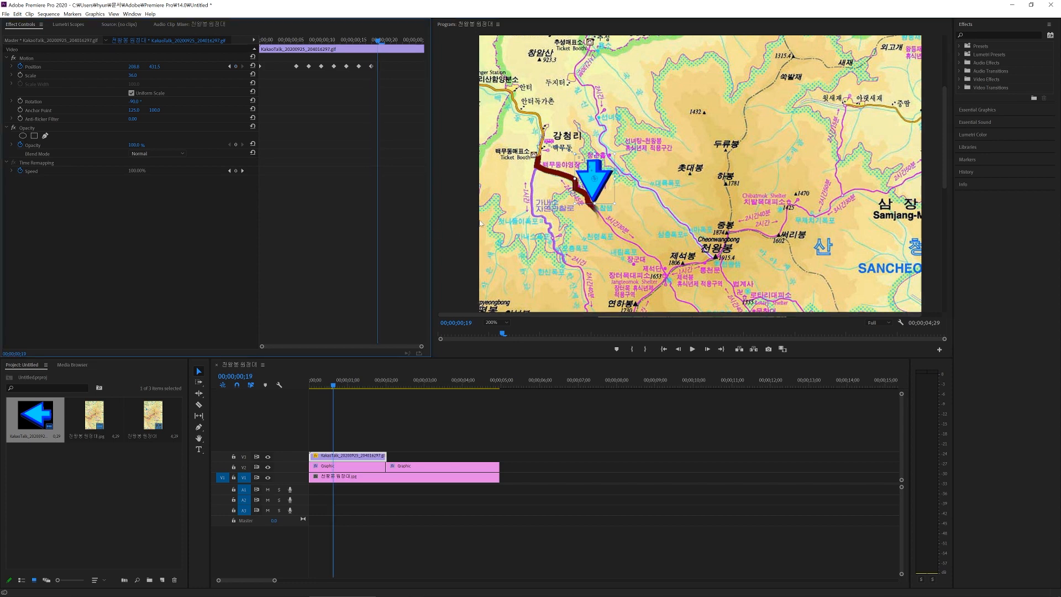
# - Continue keyframing the arrow's position every two frames from 00;00;00;20, following the line down to the route's sharp bend near 제석봉
pyautogui.moveTo(601, 190); pyautogui.dragTo(655, 241)
pyautogui.press('Right')
pyautogui.press('Right')
pyautogui.press('Right')
pyautogui.press('Right')
pyautogui.press('Right')
pyautogui.press('Right')
pyautogui.click(388, 235)
pyautogui.press('Right')
pyautogui.press('Right')
pyautogui.click(350, 240)
pyautogui.press('Right')
pyautogui.press('Right')
pyautogui.click(417, 252)
pyautogui.press('Right')
pyautogui.click(385, 252)
pyautogui.press('Right')
pyautogui.press('Right')
pyautogui.press('Right')
pyautogui.moveTo(660, 244); pyautogui.dragTo(665, 247)
# - Keyframe the arrow every two frames from the sharp bend toward 천왕봉, up to 00;00;01;18
pyautogui.click(414, 260)
pyautogui.press('Right')
pyautogui.press('Right')
pyautogui.moveTo(675, 243); pyautogui.dragTo(718, 252)
pyautogui.click(416, 268)
pyautogui.press('Right')
pyautogui.press('Right')
pyautogui.click(398, 261)
pyautogui.press('Right')
pyautogui.press('Right')
pyautogui.click(397, 270)
pyautogui.press('Right')
pyautogui.press('Right')
pyautogui.click(379, 266)
pyautogui.press('Right')
pyautogui.press('Right')
pyautogui.click(382, 267)
pyautogui.press('Right')
pyautogui.press('Right')
pyautogui.click(385, 238)
pyautogui.press('Right')
pyautogui.press('Right')
pyautogui.moveTo(699, 255); pyautogui.dragTo(707, 253)
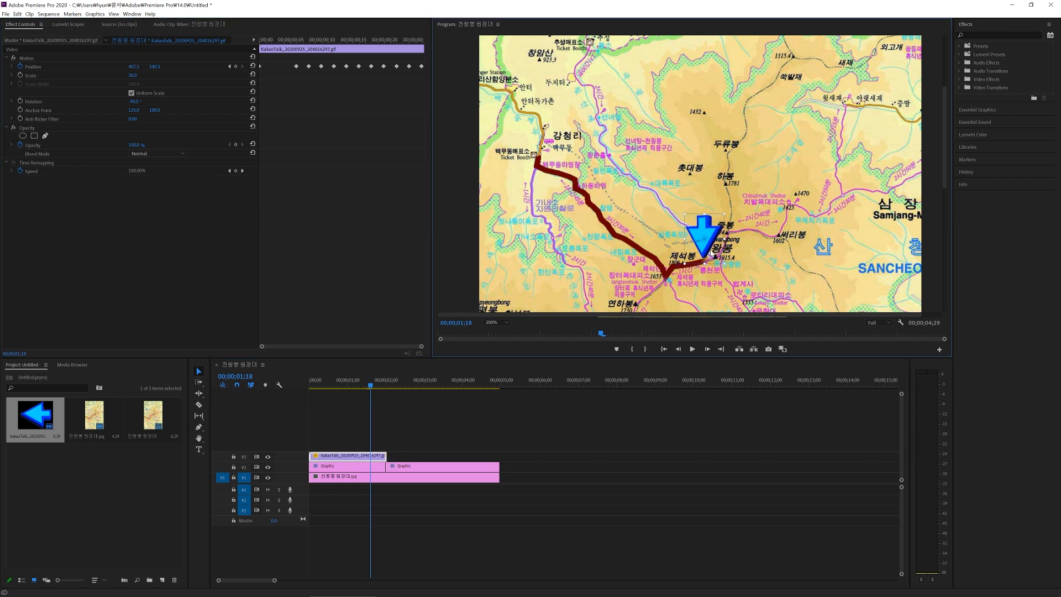
# - Keyframe the arrow's position at 00;00;01;20 and 00;00;01;22 with its tip at the route's end by 천왕봉
pyautogui.click(396, 249)
pyautogui.press('Right')
pyautogui.press('Right')
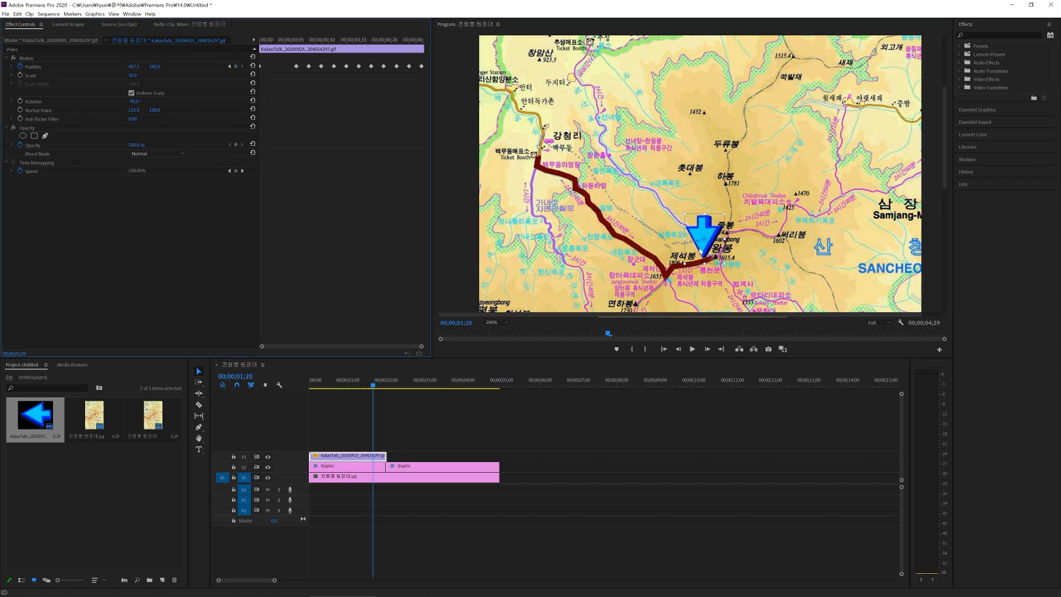
pyautogui.moveTo(711, 250); pyautogui.dragTo(724, 243)
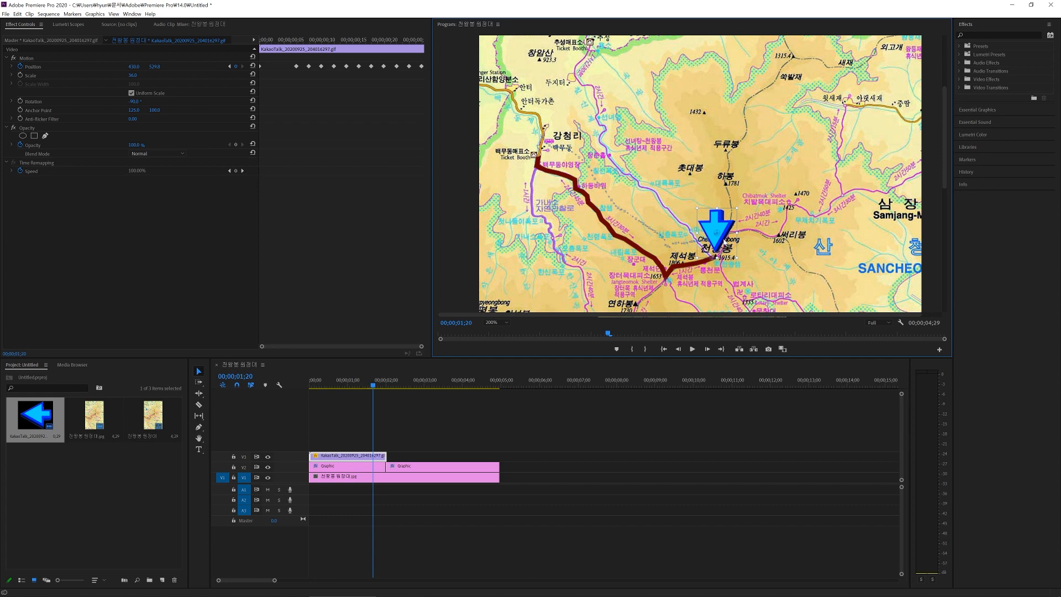
pyautogui.click(358, 253)
pyautogui.press('Right')
pyautogui.press('Right')
pyautogui.moveTo(729, 248); pyautogui.dragTo(730, 243)
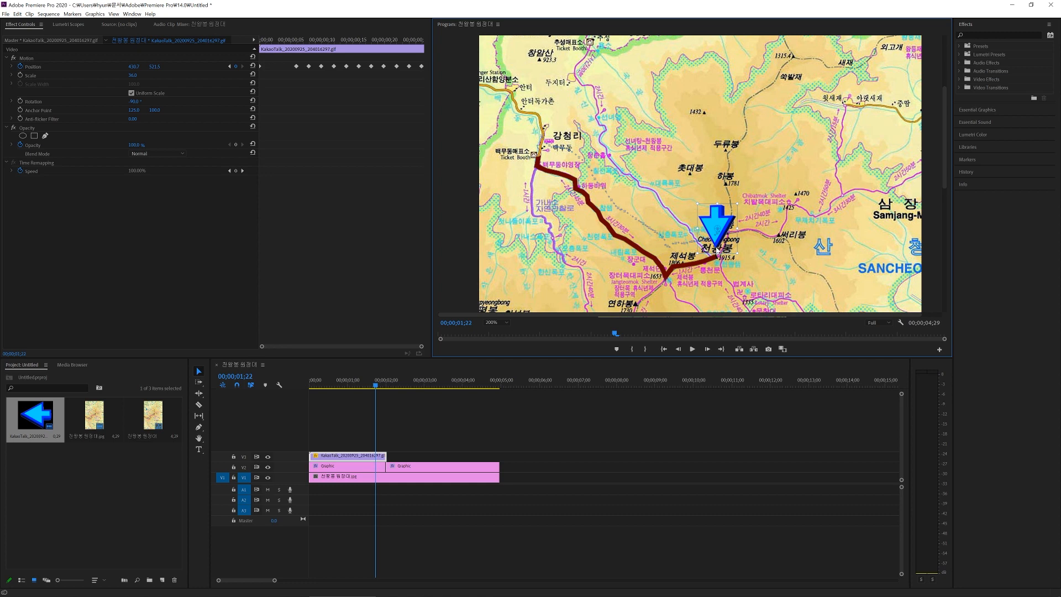
# - Lower the arrow's opacity to about 85% so the map shows through it
pyautogui.click(130, 146)
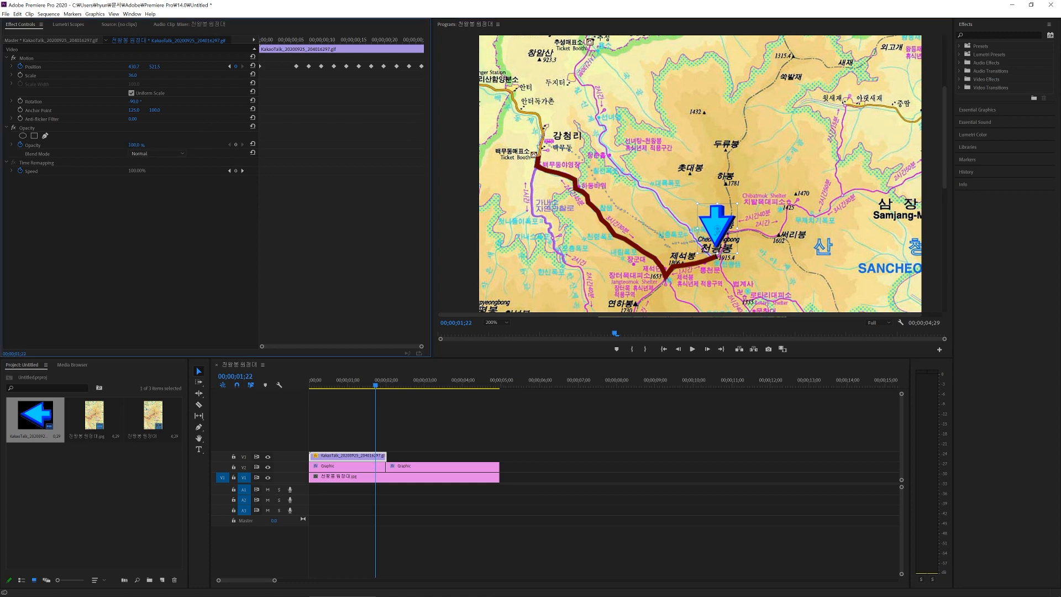
pyautogui.write('70')
pyautogui.press('Return')
pyautogui.moveTo(130, 146); pyautogui.dragTo(141, 145)
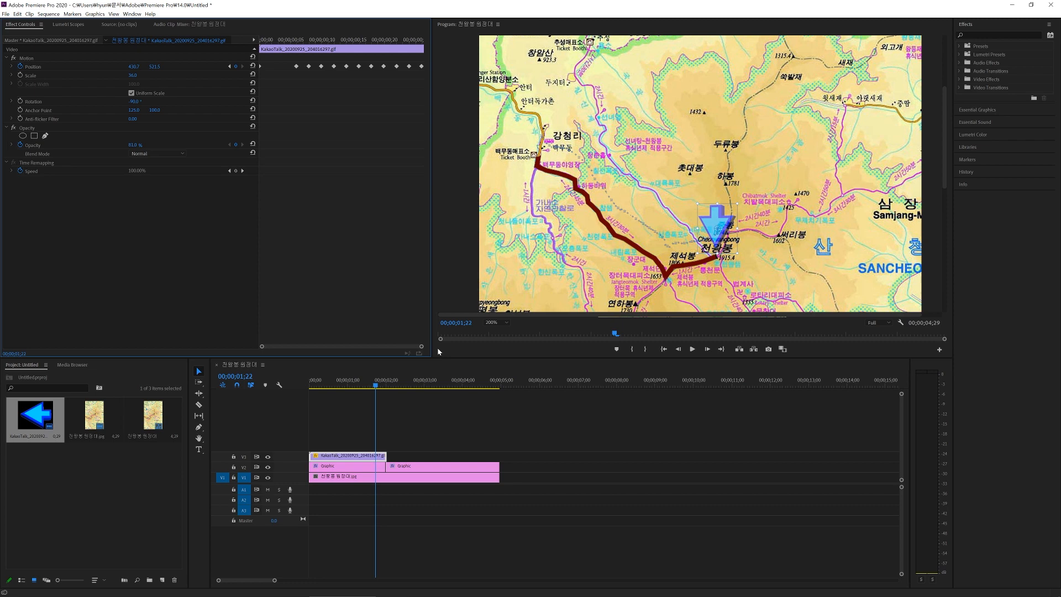
# - Play the sequence from the start to check how the arrow follows the route
pyautogui.moveTo(375, 384); pyautogui.dragTo(289, 394)
pyautogui.press('space')
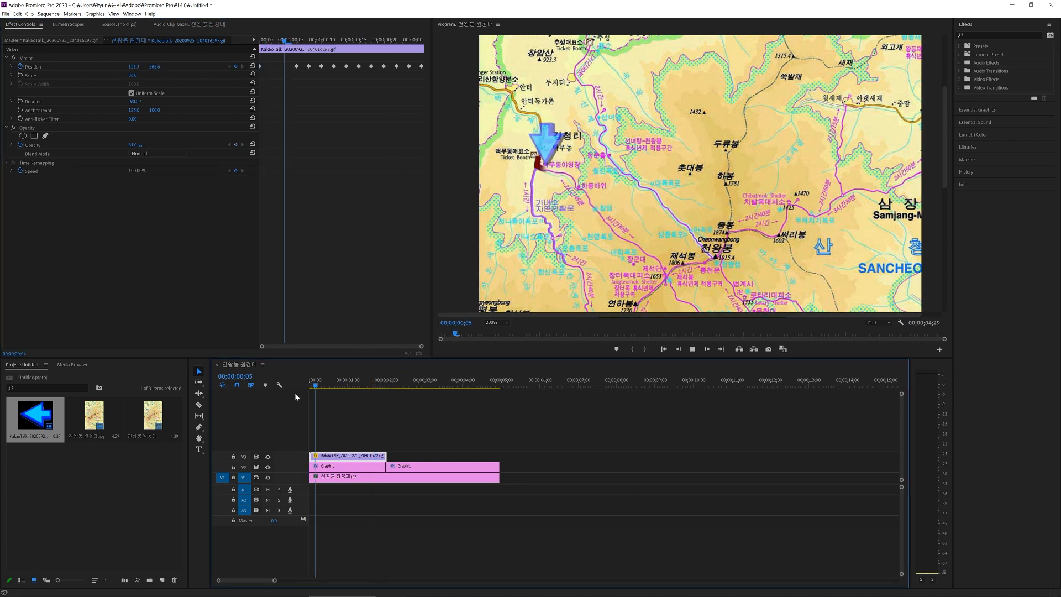
pyautogui.press('space')
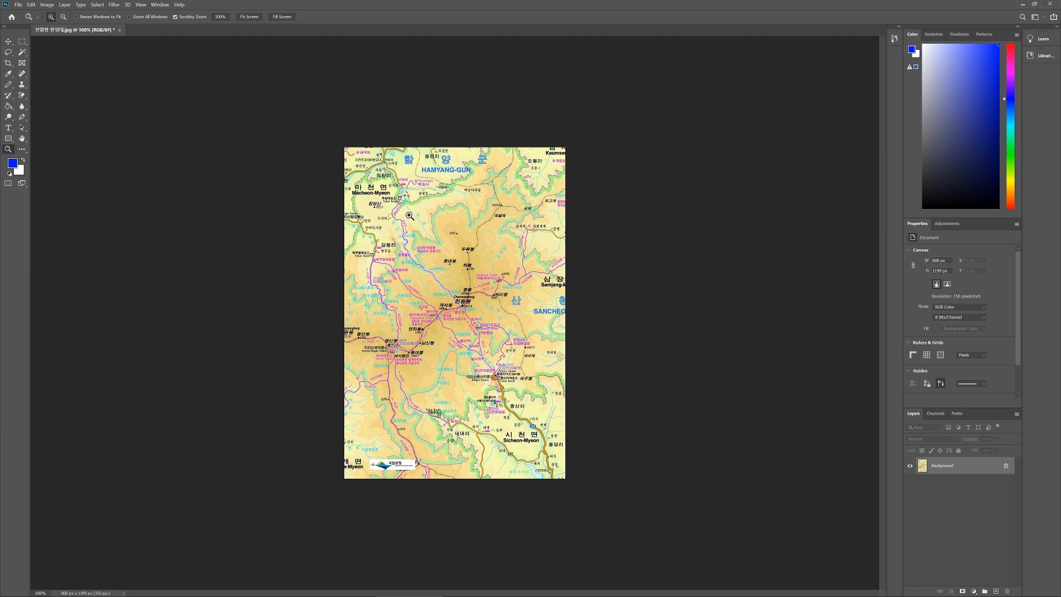
# - Create a new layer named Layer 1 above the Background map
pyautogui.click(471, 262)
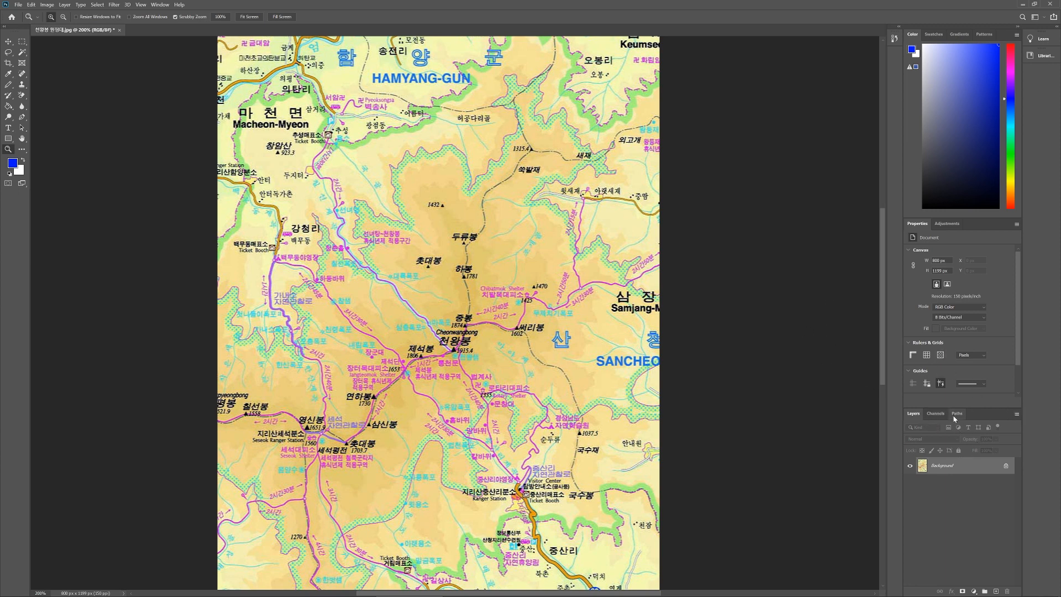
pyautogui.click(1016, 414)
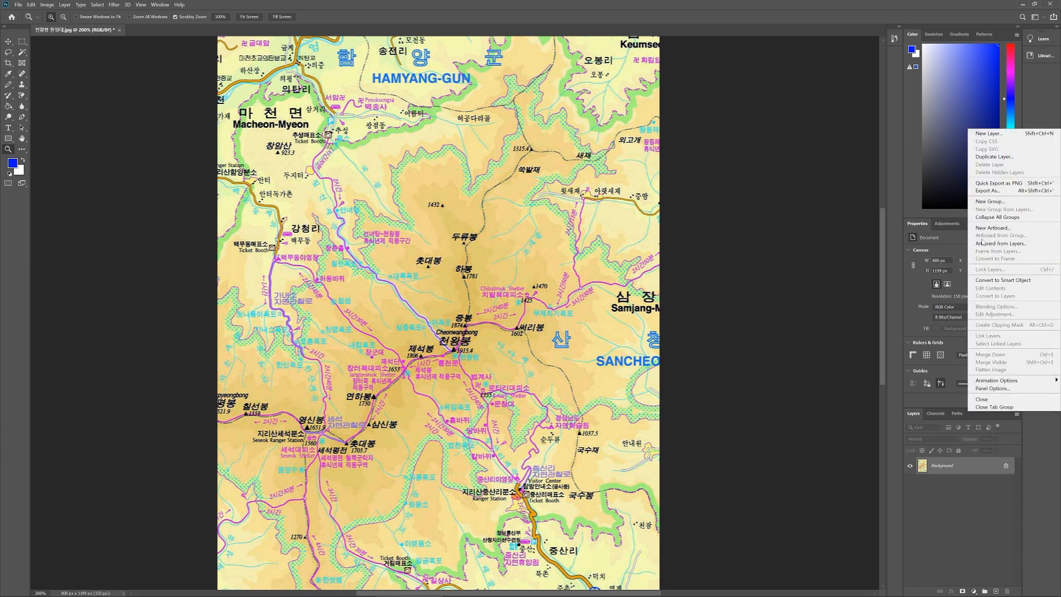
pyautogui.click(988, 133)
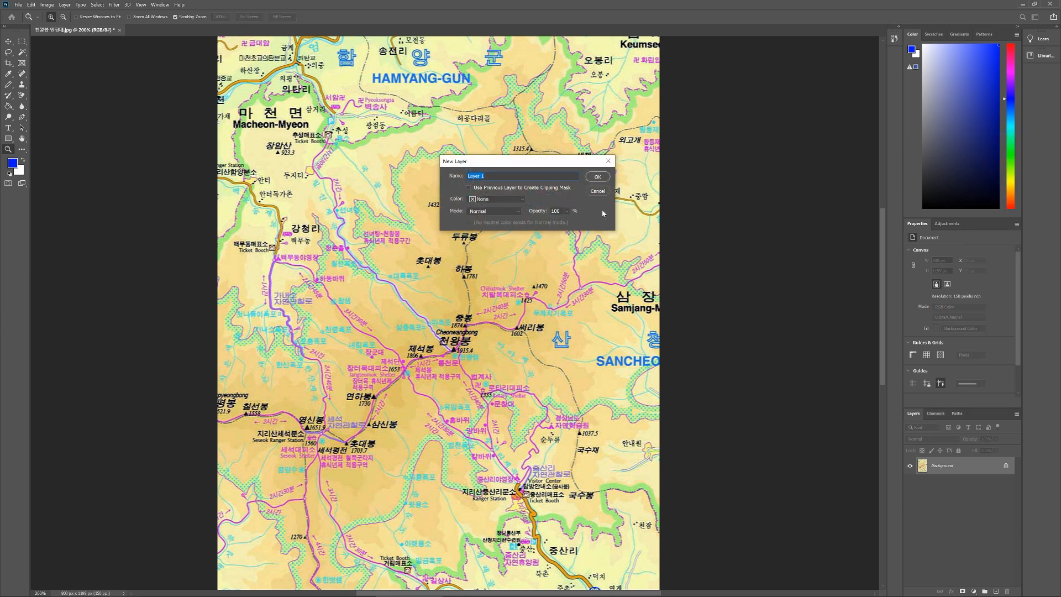
pyautogui.click(598, 176)
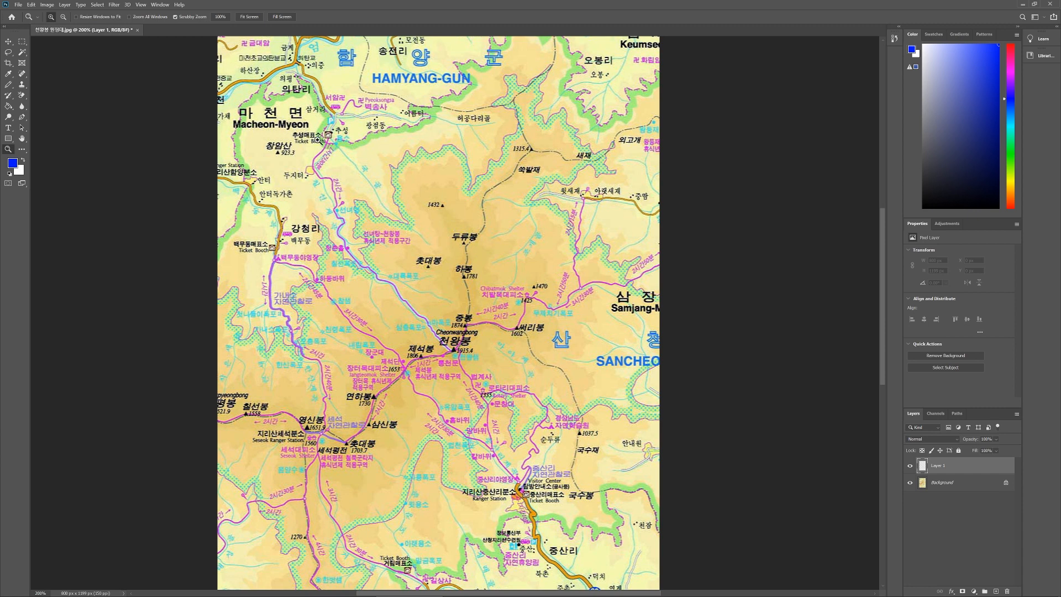
# - Draw a thick blue route with the Pencil tool along the trail from 추성매표소 down to 천왕봉
pyautogui.click(10, 86)
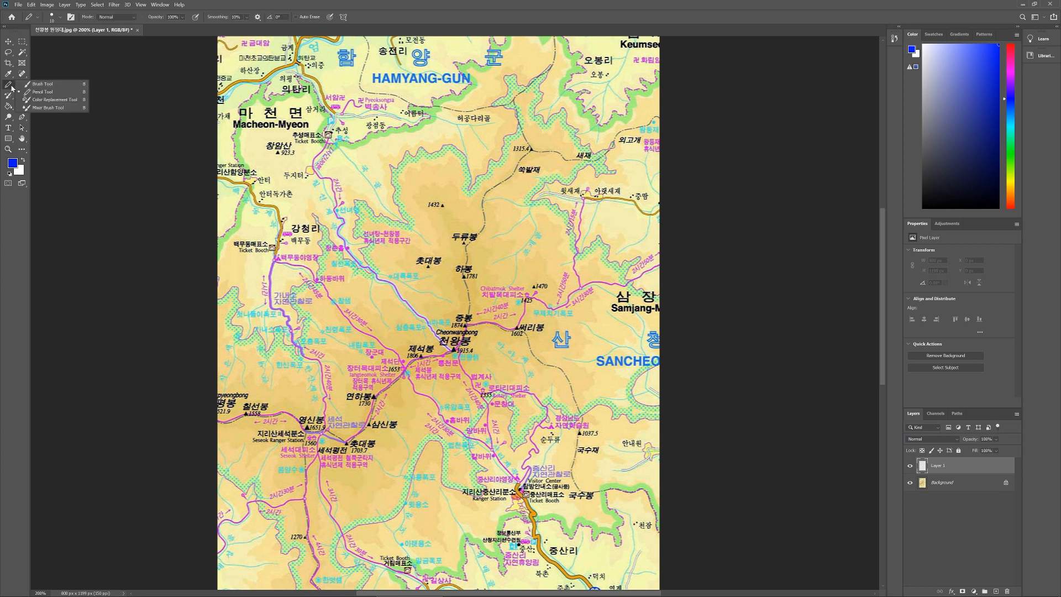
pyautogui.click(33, 92)
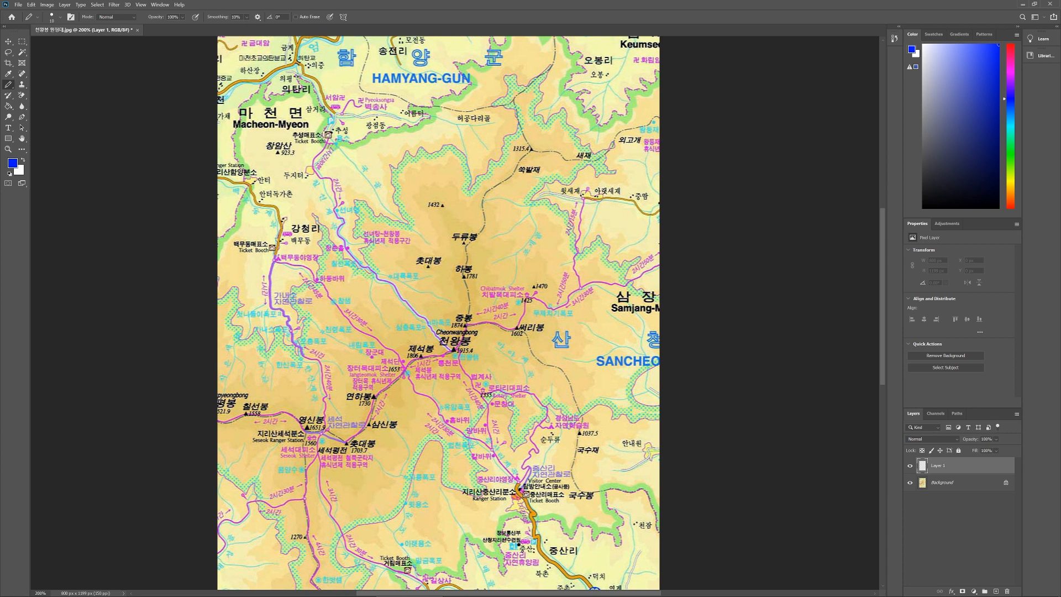
pyautogui.moveTo(326, 138)
pyautogui.mouseDown()
pyautogui.moveTo(314, 170)
pyautogui.moveTo(333, 186)
pyautogui.moveTo(339, 234)
pyautogui.moveTo(386, 282)
pyautogui.mouseUp()
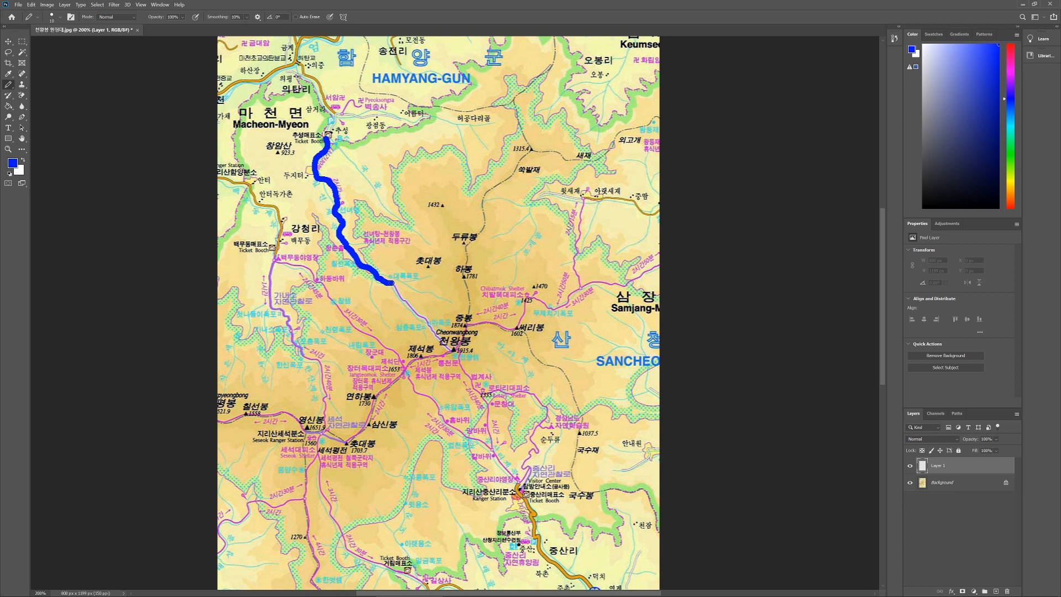
pyautogui.moveTo(391, 283); pyautogui.dragTo(452, 351)
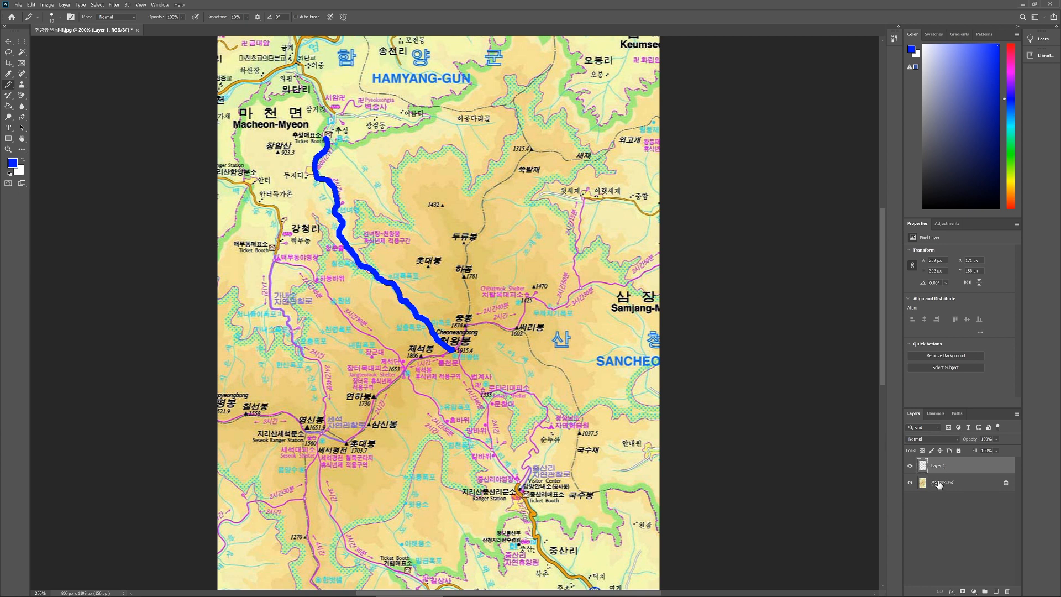
# - Hide the Background layer and save the blue route as a PNG on the desktop, replacing the existing 천왕봉 경로.png
pyautogui.click(910, 483)
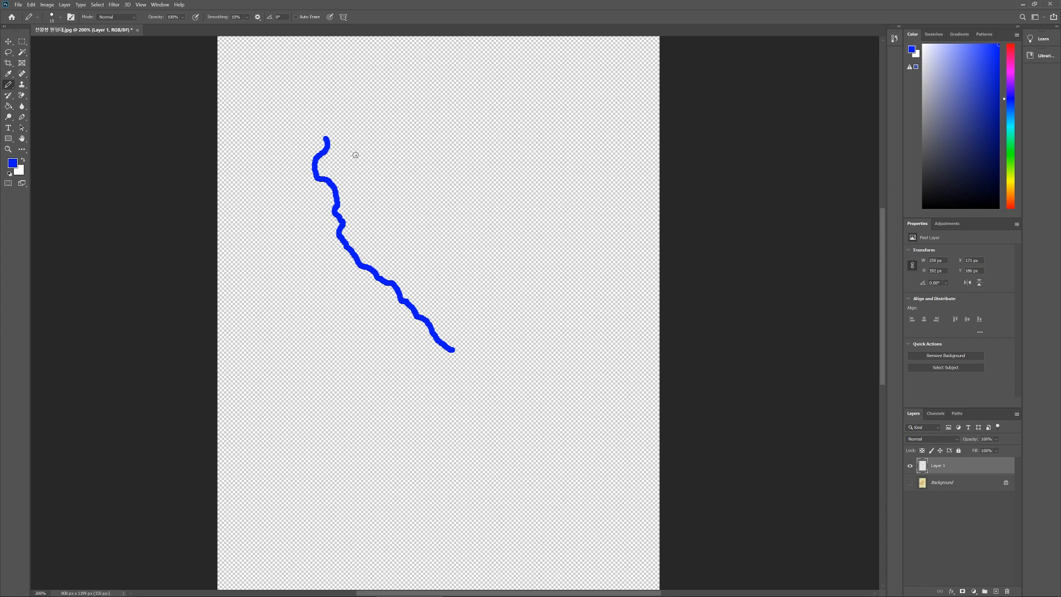
pyautogui.click(20, 4)
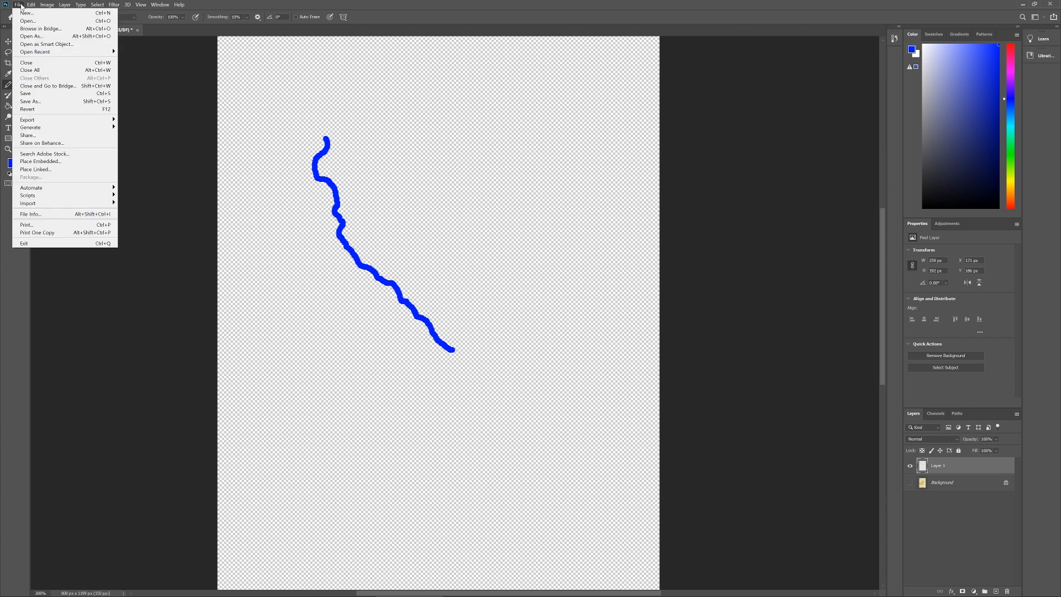
pyautogui.click(42, 104)
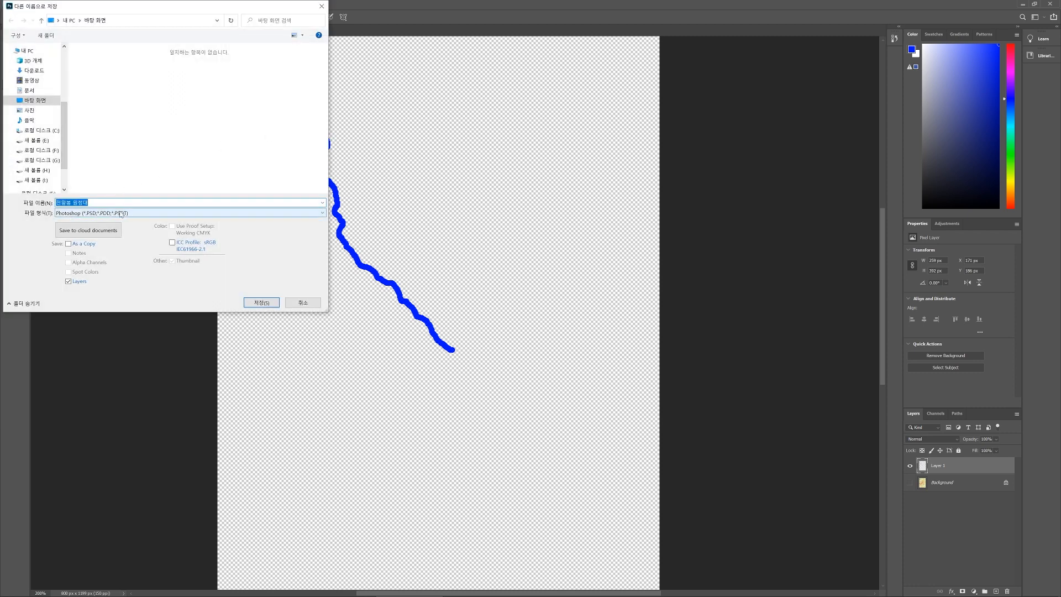
pyautogui.click(87, 215)
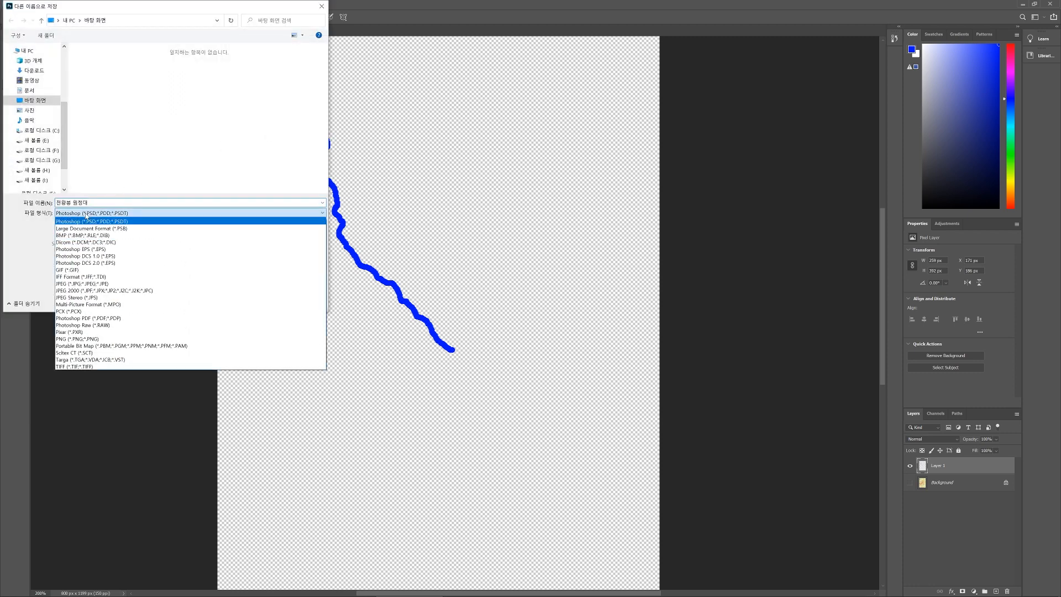
pyautogui.click(95, 339)
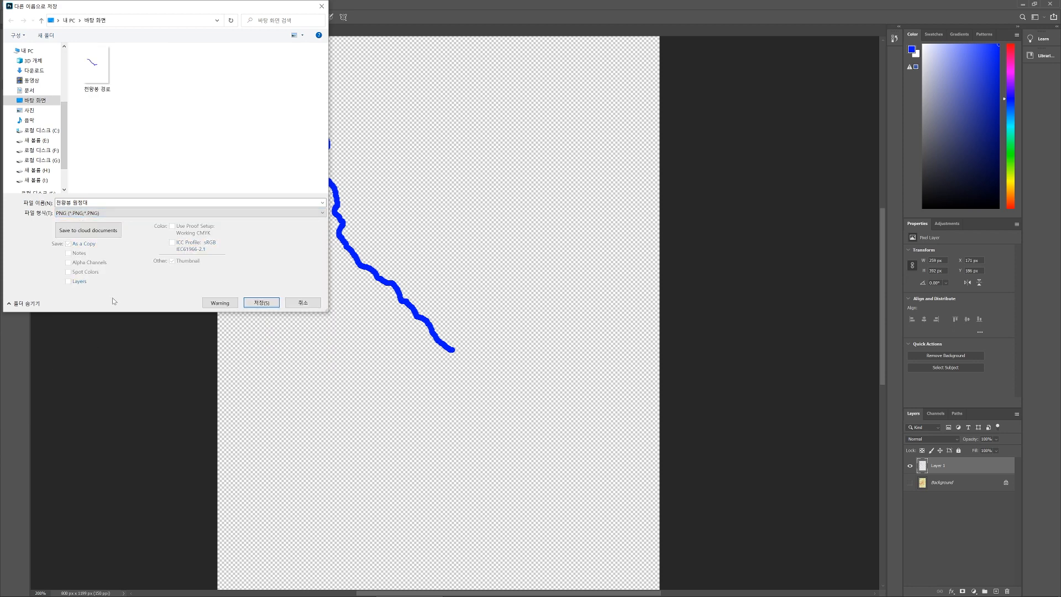
pyautogui.click(112, 202)
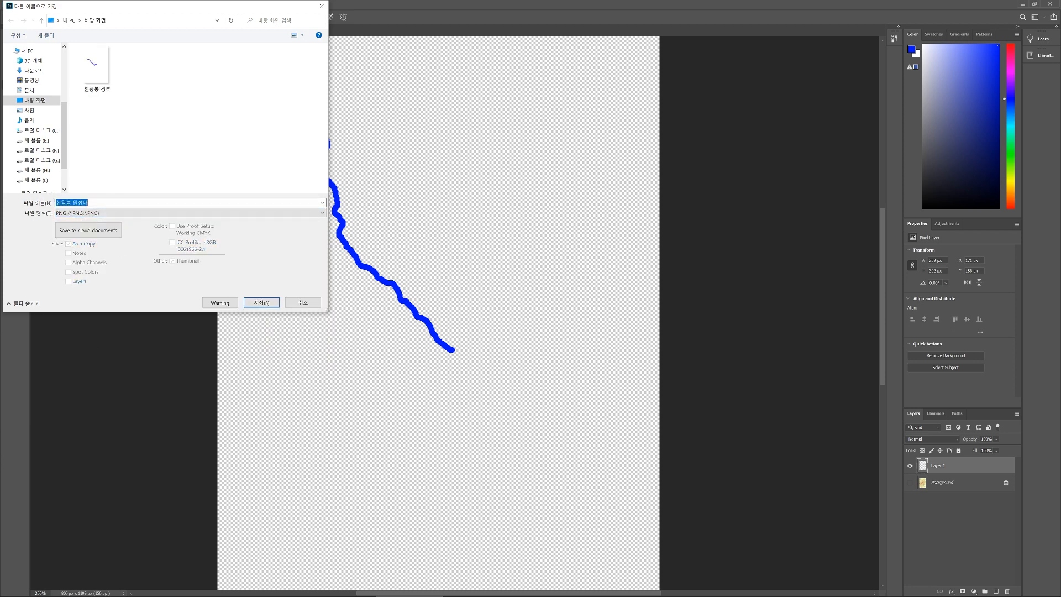
pyautogui.click(89, 78)
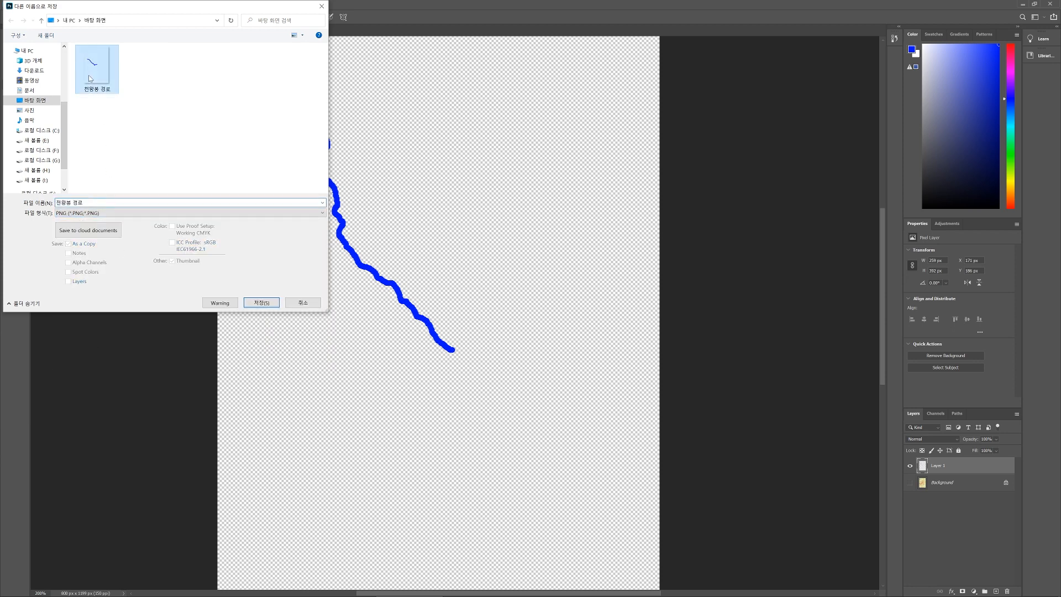
pyautogui.click(263, 303)
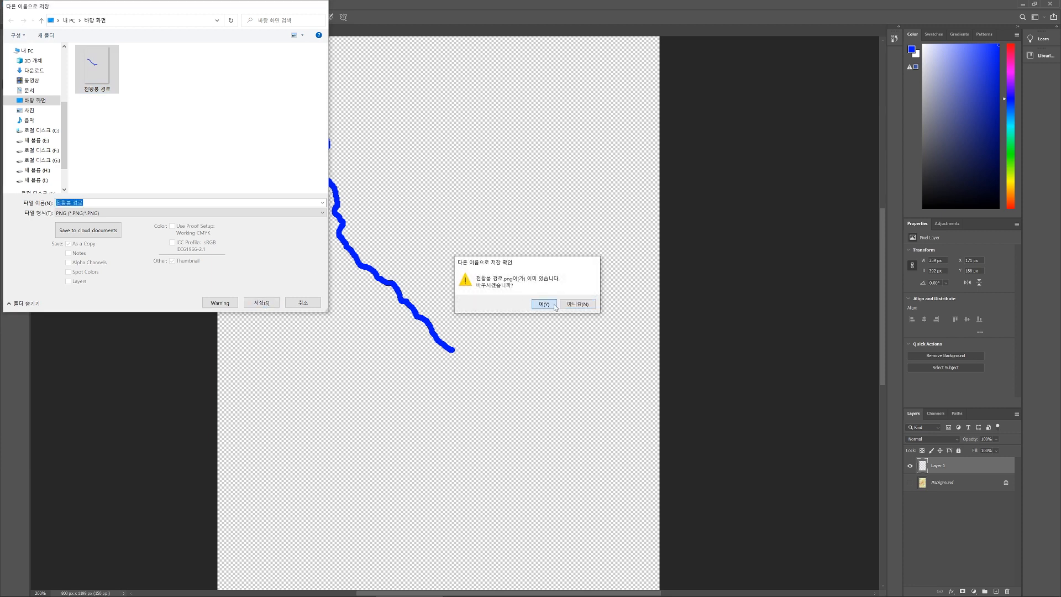
pyautogui.click(555, 304)
pyautogui.click(577, 186)
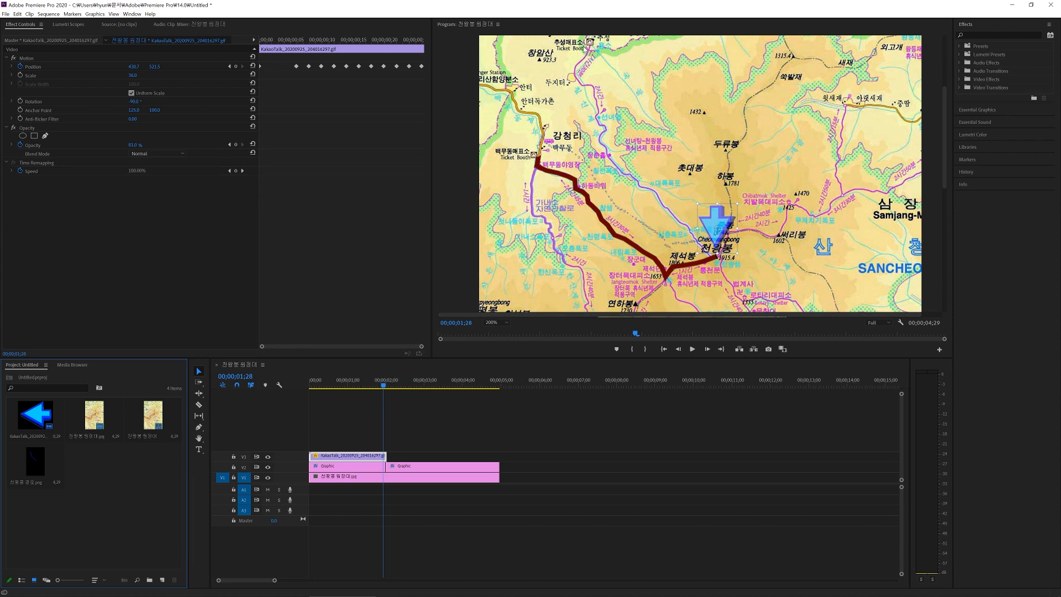
# - In Premiere Pro, hide the arrow's track V3, and switch track V2 off and back on
pyautogui.click(450, 436)
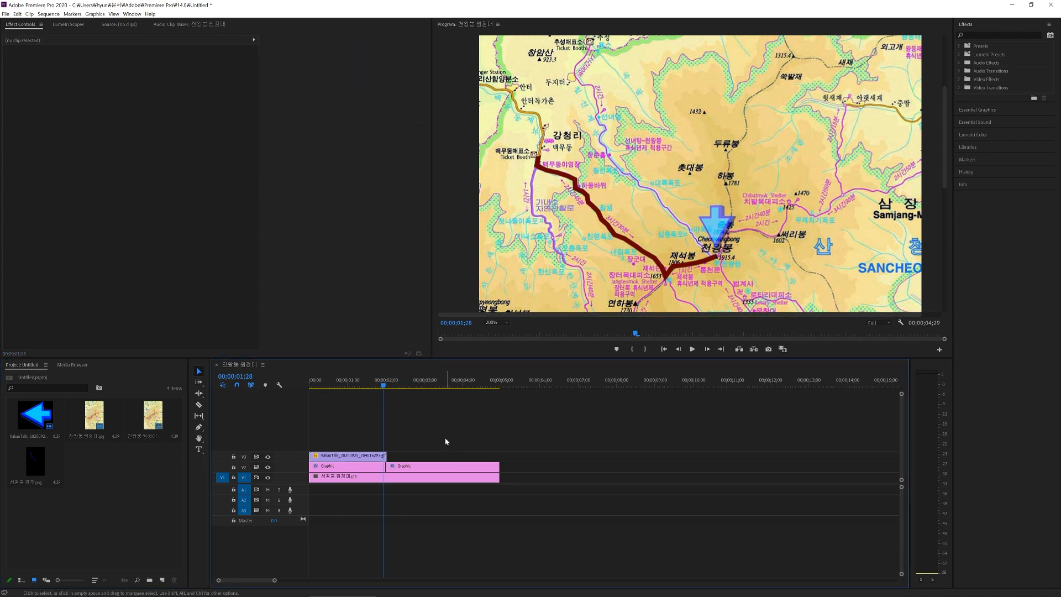
pyautogui.click(271, 457)
pyautogui.click(268, 467)
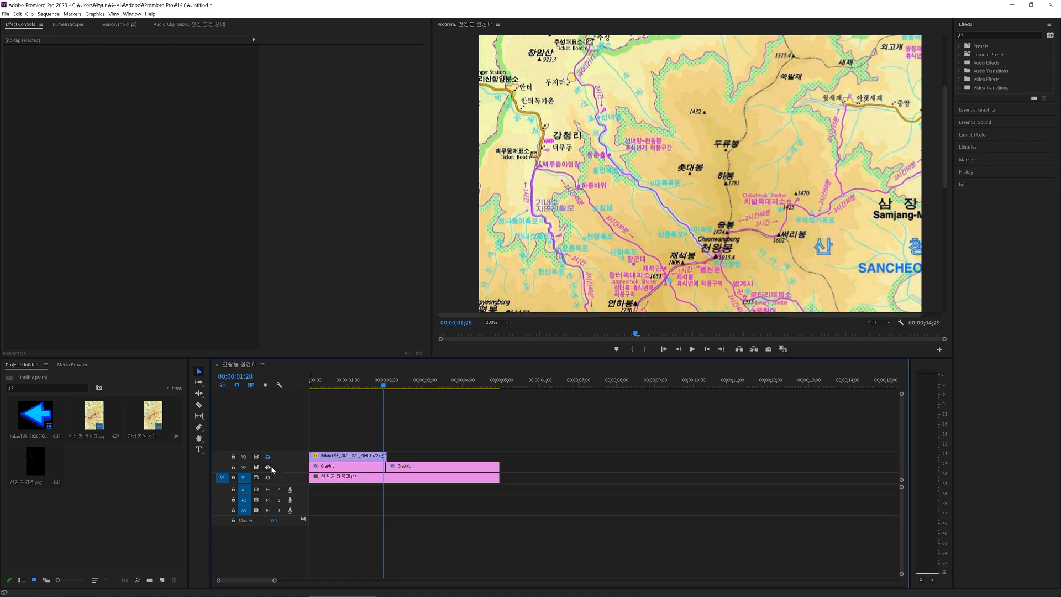
pyautogui.click(269, 467)
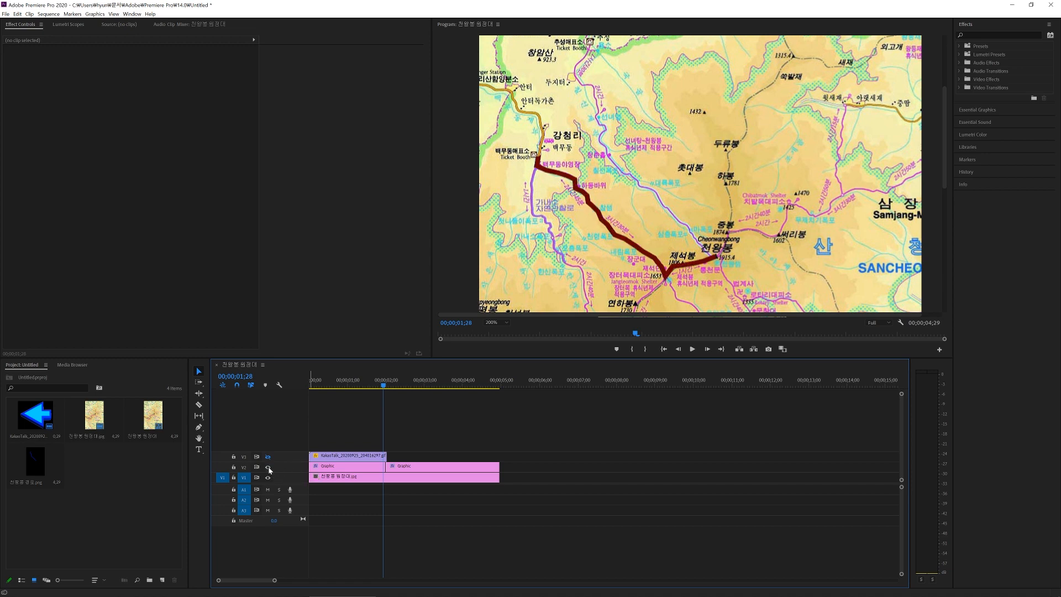
# - Place 천왕봉 경로.png on a new track V4 from the arrow clip's end and trim it to the map clip's end
pyautogui.click(157, 475)
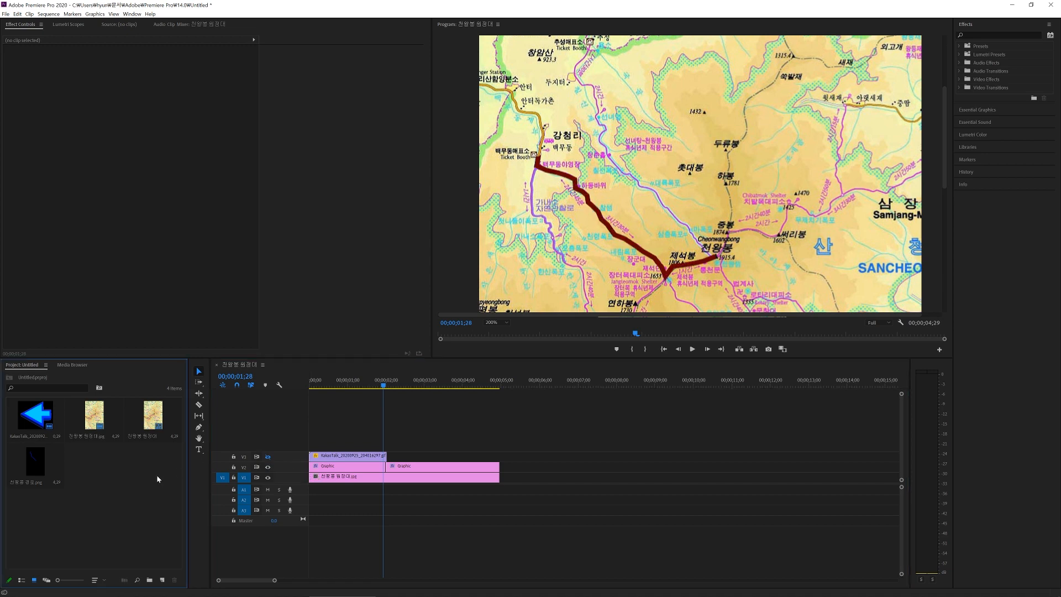
pyautogui.click(40, 462)
pyautogui.moveTo(40, 462); pyautogui.dragTo(389, 431)
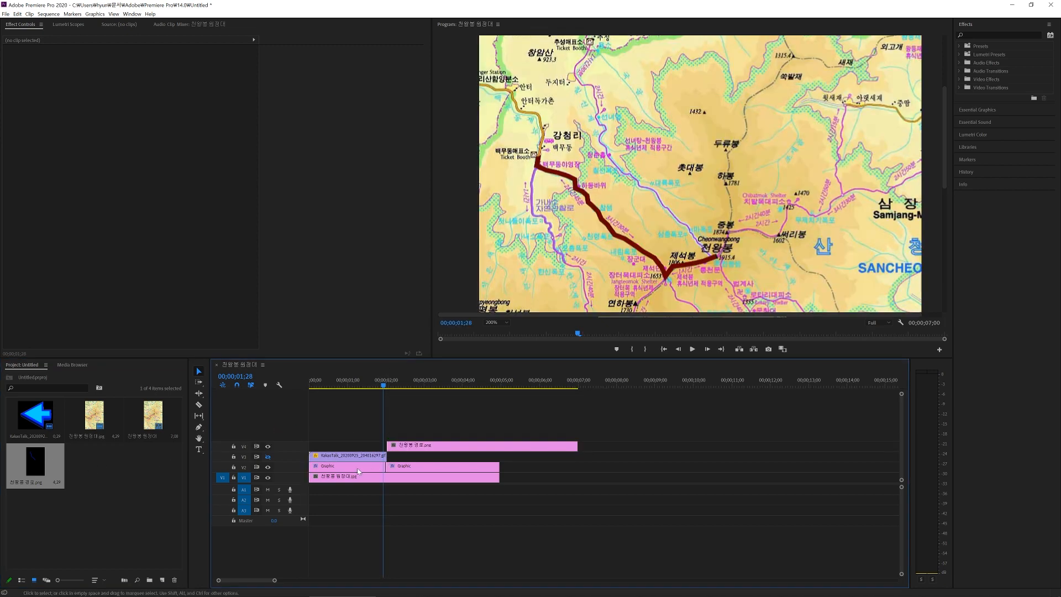
pyautogui.moveTo(577, 446); pyautogui.dragTo(499, 447)
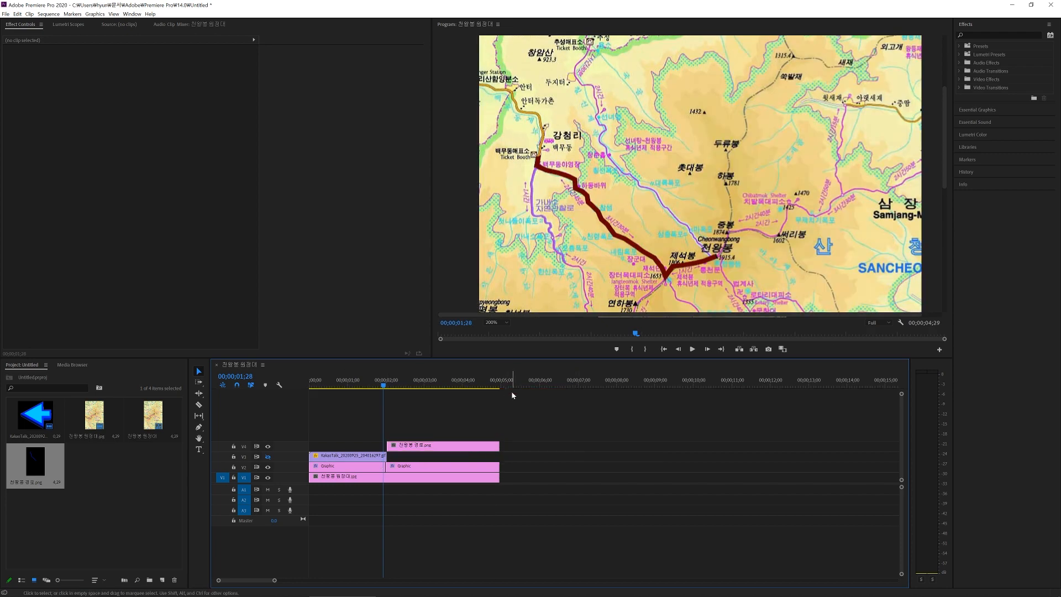
# - At 00;00;02;01, add a four-point opacity mask to the 천왕봉 경로.png clip and flatten it into a narrow strip
pyautogui.click(397, 387)
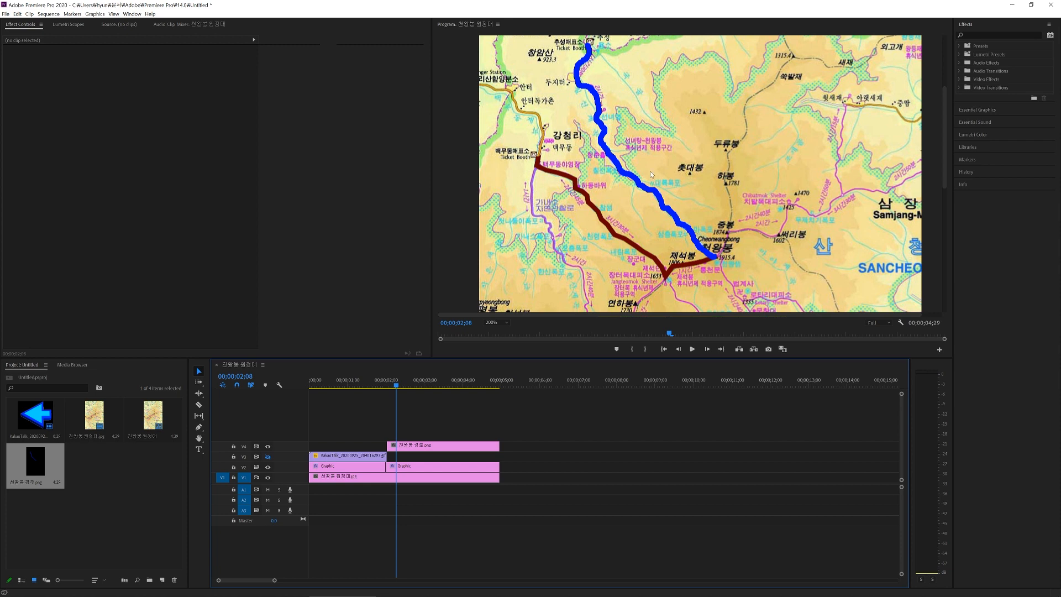
pyautogui.click(389, 383)
pyautogui.moveTo(389, 383); pyautogui.dragTo(387, 383)
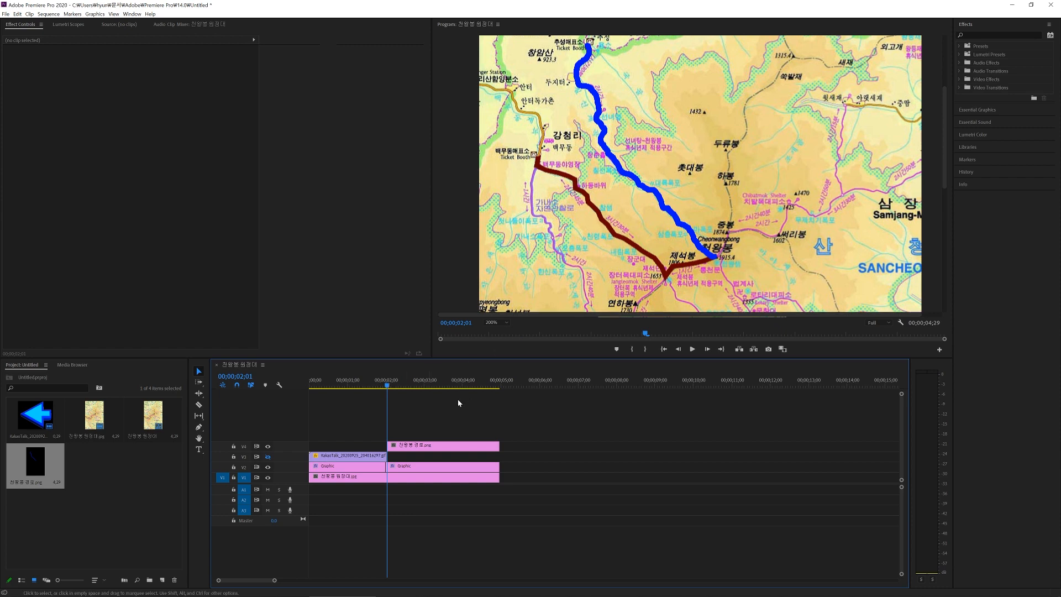
pyautogui.click(397, 445)
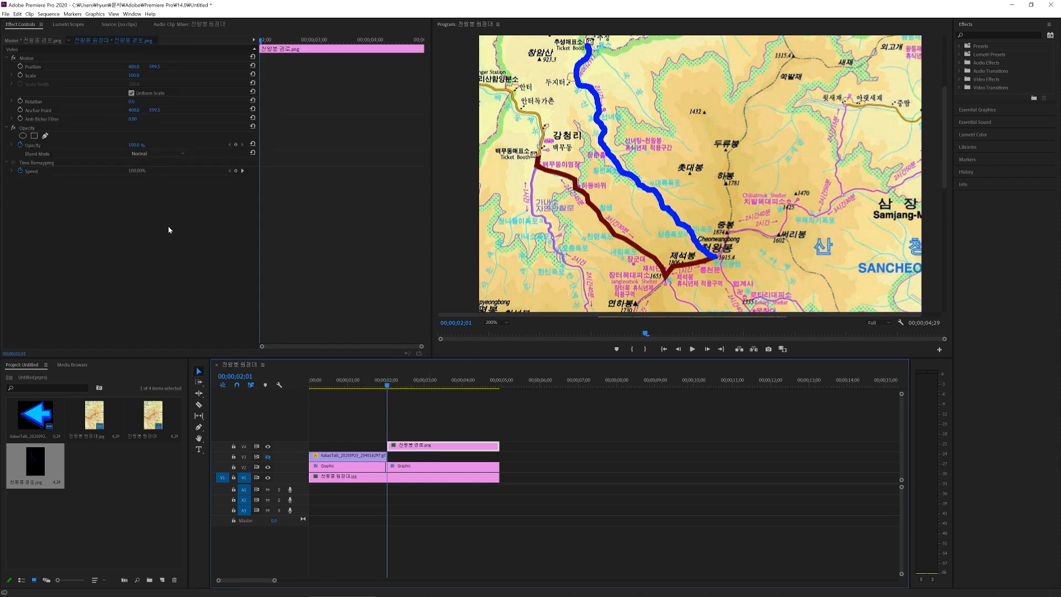
pyautogui.click(35, 136)
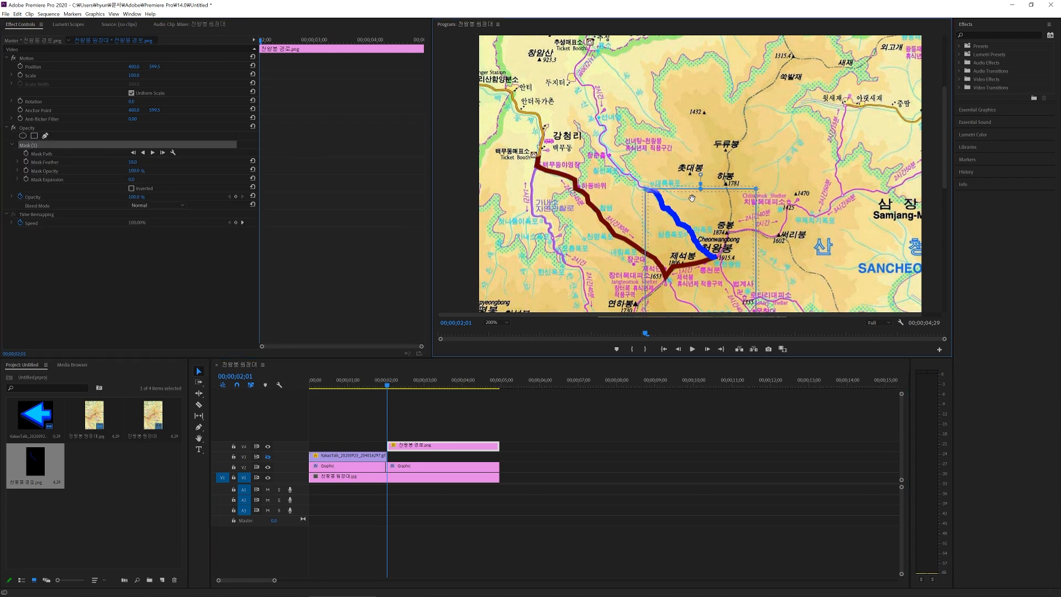
pyautogui.moveTo(600, 69); pyautogui.dragTo(561, 101)
pyautogui.moveTo(626, 236); pyautogui.dragTo(662, 97)
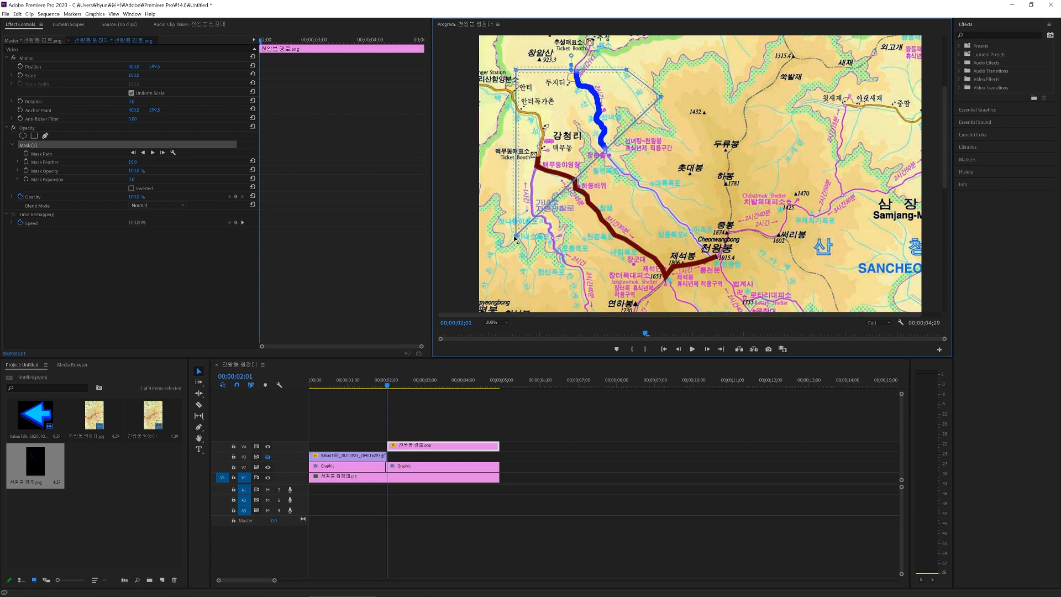
pyautogui.moveTo(516, 236); pyautogui.dragTo(511, 93)
pyautogui.click(608, 71)
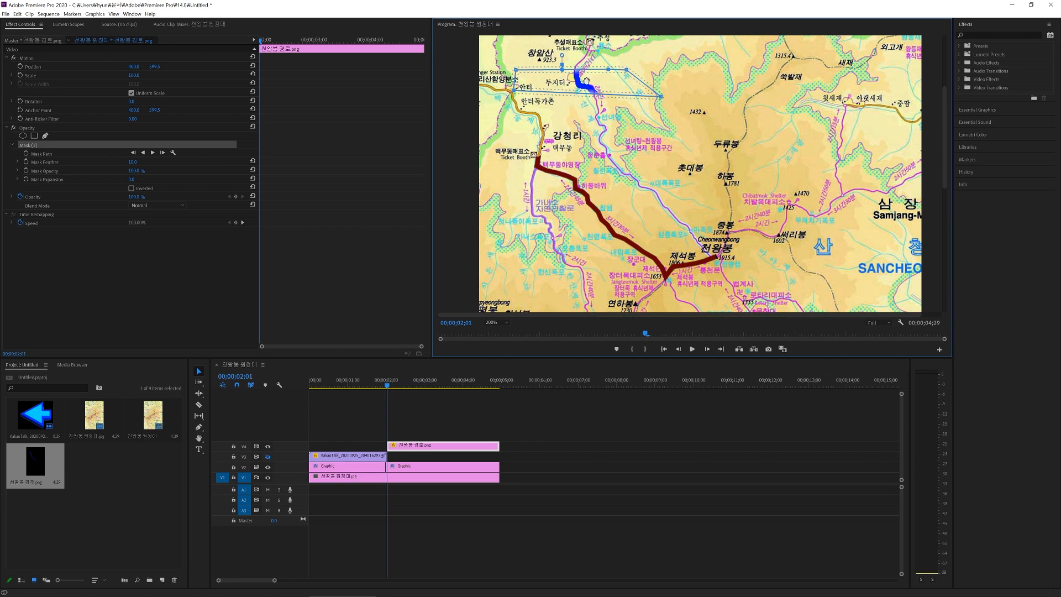
# - Move the mask above the blue route's start at 추성매표소 and turn on Mask Path keyframing at 00;00;02;01
pyautogui.moveTo(576, 81); pyautogui.dragTo(573, 38)
pyautogui.moveTo(944, 160); pyautogui.dragTo(940, 149)
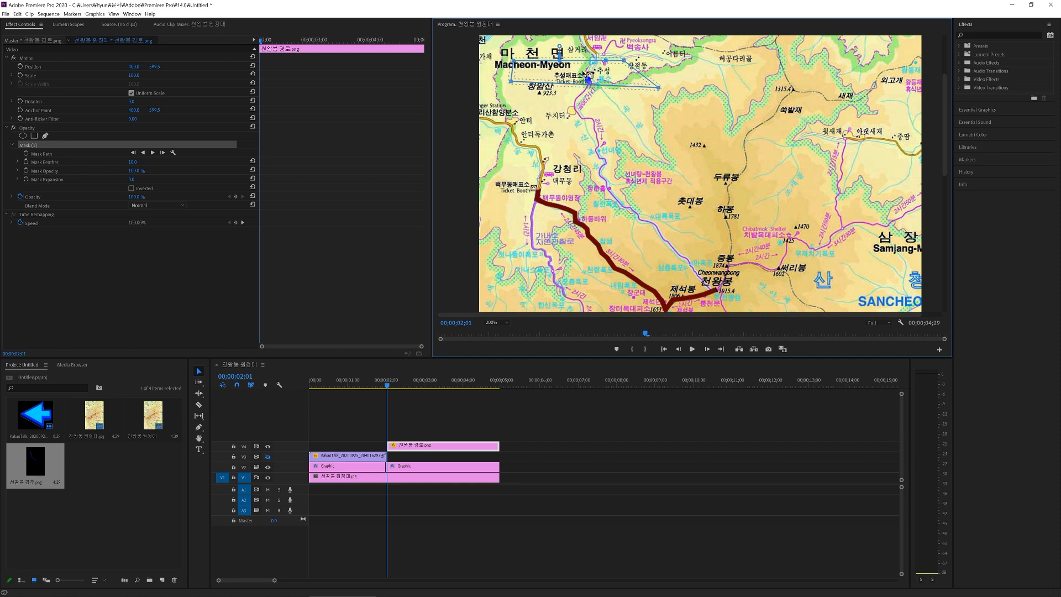
pyautogui.moveTo(591, 72); pyautogui.dragTo(602, 57)
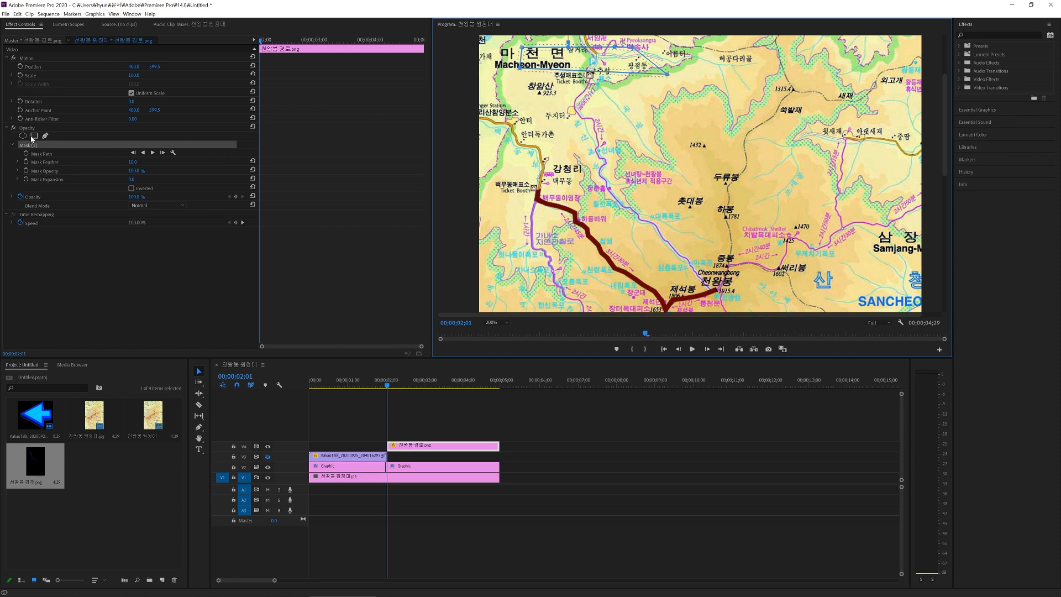
pyautogui.click(26, 153)
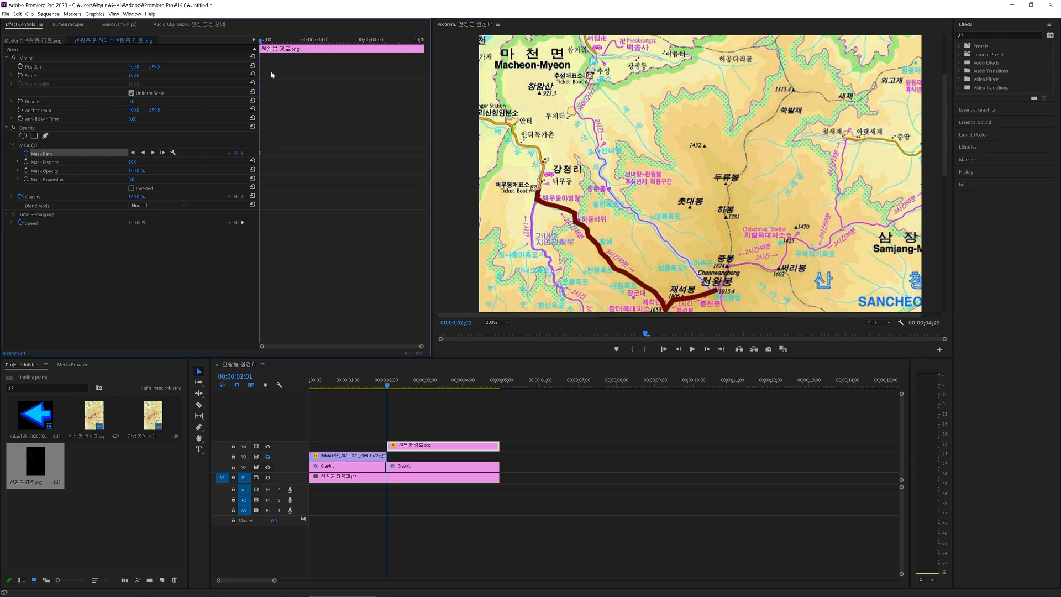
# - At 00;00;04;00, reshape the 천왕봉 경로.png mask by pulling its lower corners down until it uncovers the whole blue route to 천왕봉
pyautogui.moveTo(261, 40); pyautogui.dragTo(371, 52)
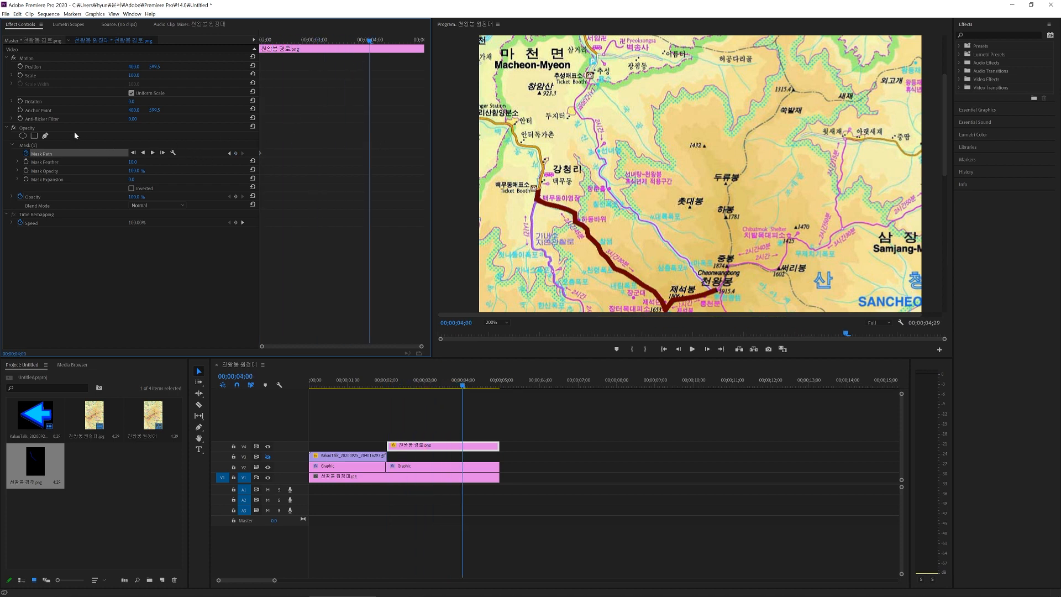
pyautogui.click(73, 147)
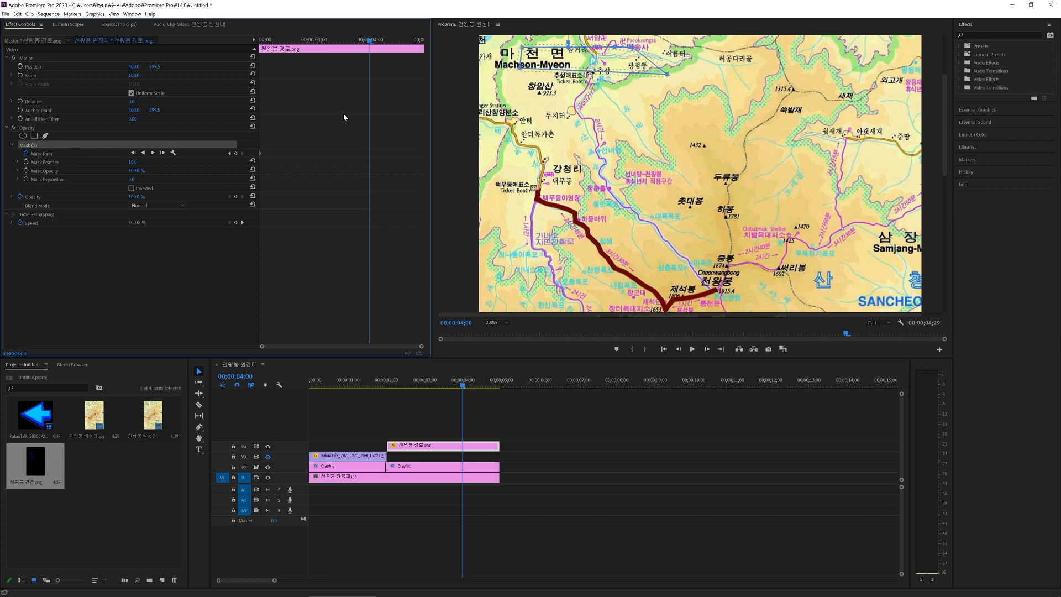
pyautogui.click(689, 111)
pyautogui.moveTo(746, 223); pyautogui.dragTo(776, 288)
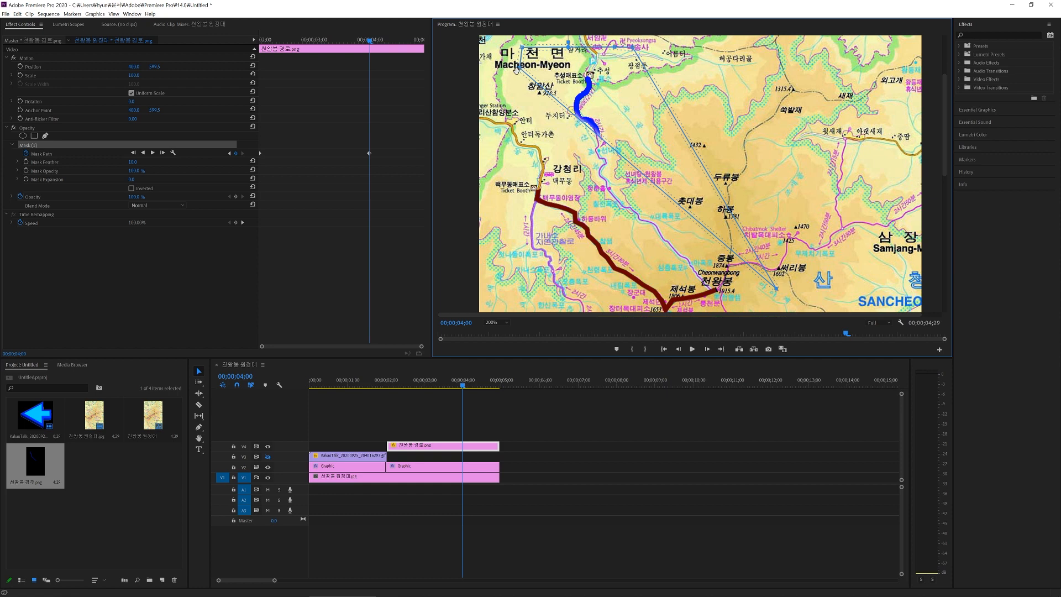
pyautogui.moveTo(516, 68); pyautogui.dragTo(520, 84)
pyautogui.moveTo(568, 188); pyautogui.dragTo(648, 307)
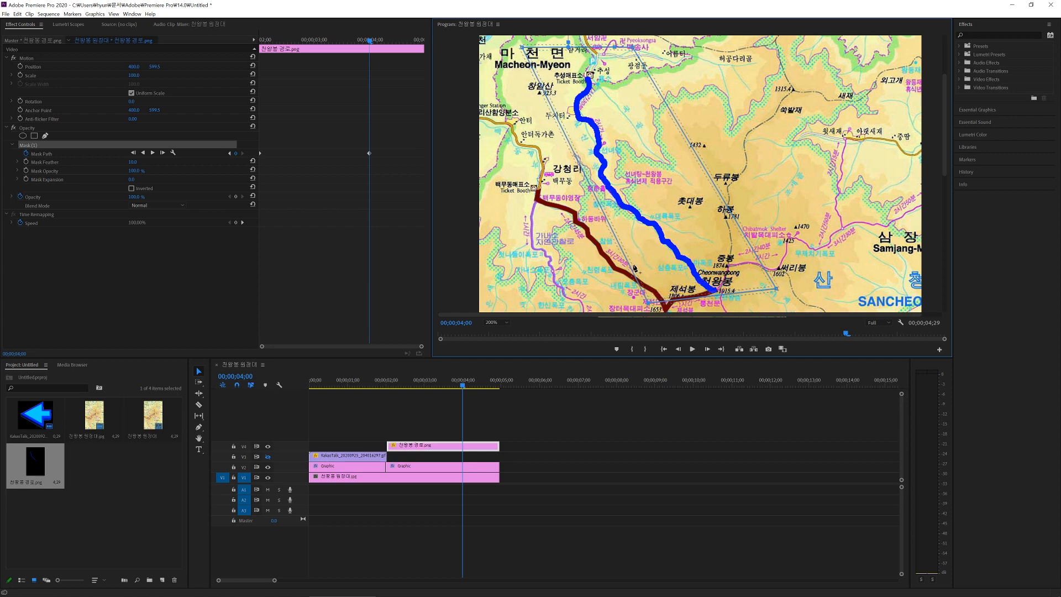
# - Play the sequence from 00;00;00;00 to review the route animations, stopping once the blue route is fully drawn
pyautogui.click(505, 415)
pyautogui.moveTo(464, 390); pyautogui.dragTo(302, 412)
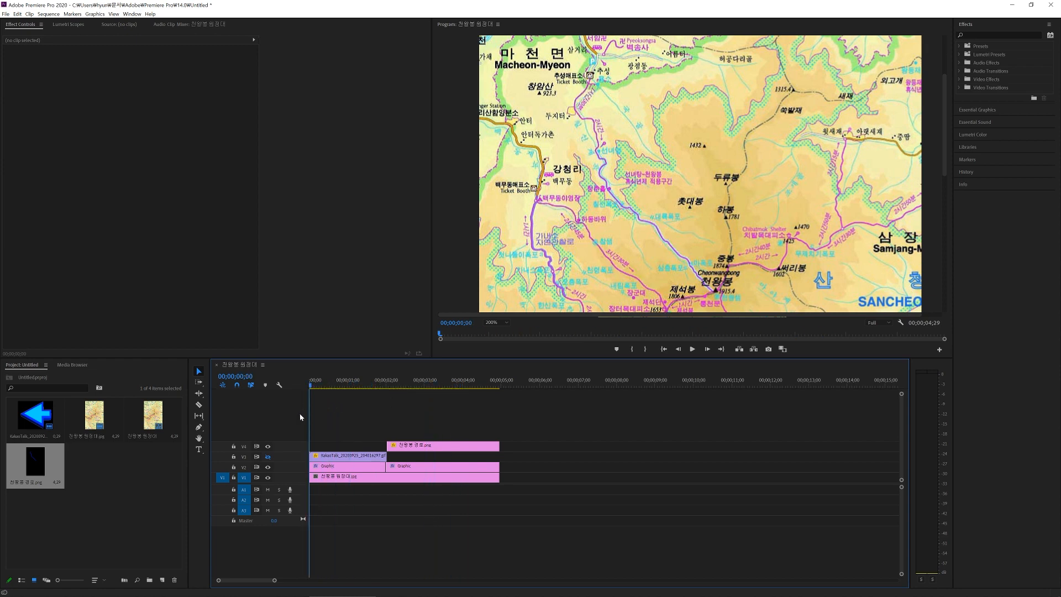
pyautogui.press('space')
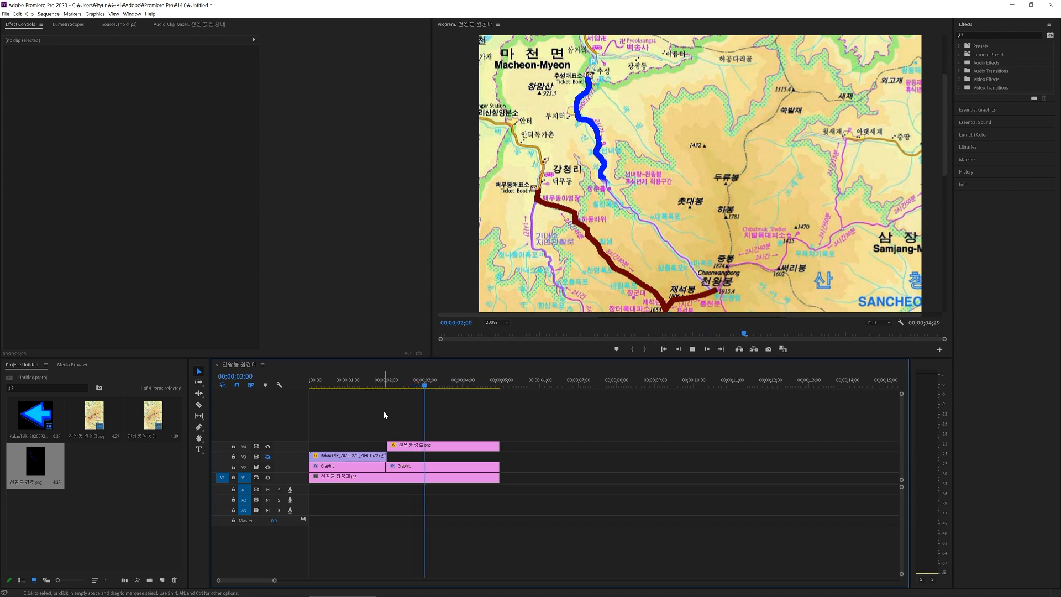
pyautogui.press('space')
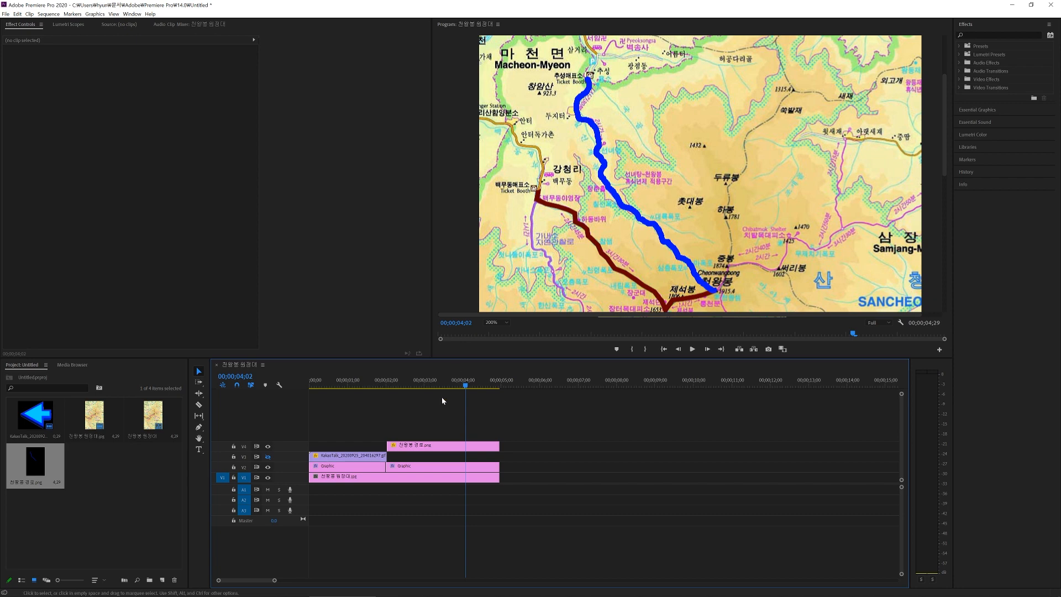
# - Set the Mask Feather of the 천왕봉 경로.png clip's mask to 0
pyautogui.click(440, 446)
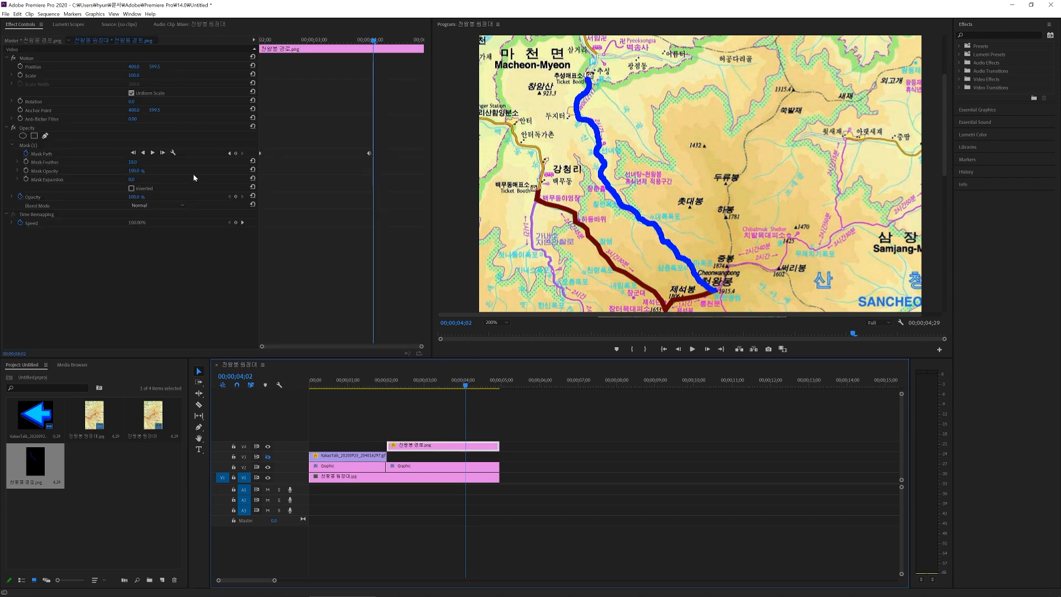
pyautogui.click(132, 163)
pyautogui.moveTo(133, 162); pyautogui.dragTo(123, 163)
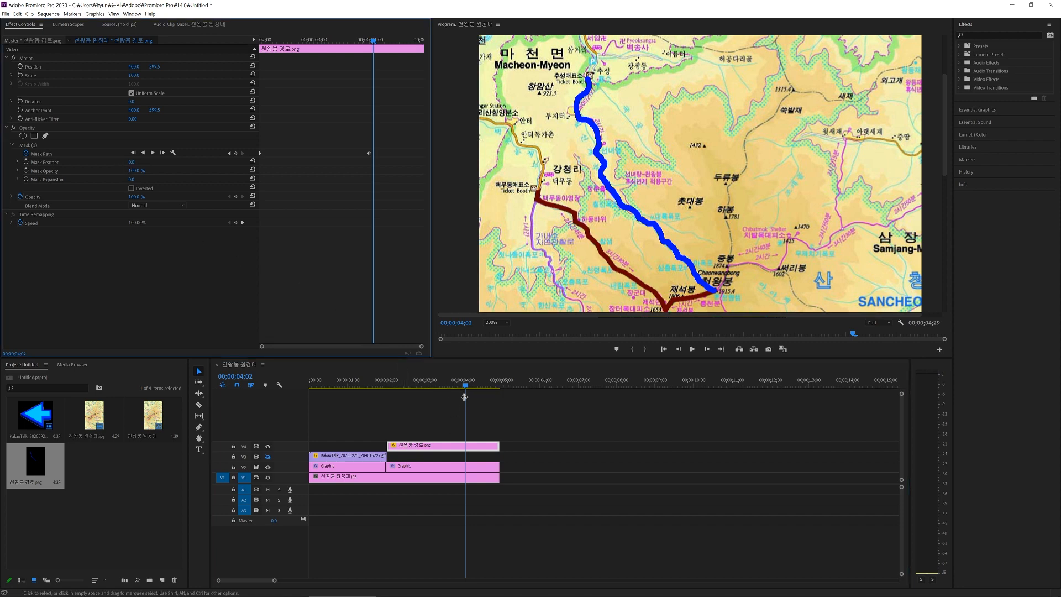
# - Play back the blue route's reveal from the start of the 천왕봉 경로.png clip to check the mask edge
pyautogui.click(433, 387)
pyautogui.moveTo(434, 390); pyautogui.dragTo(385, 394)
pyautogui.press('space')
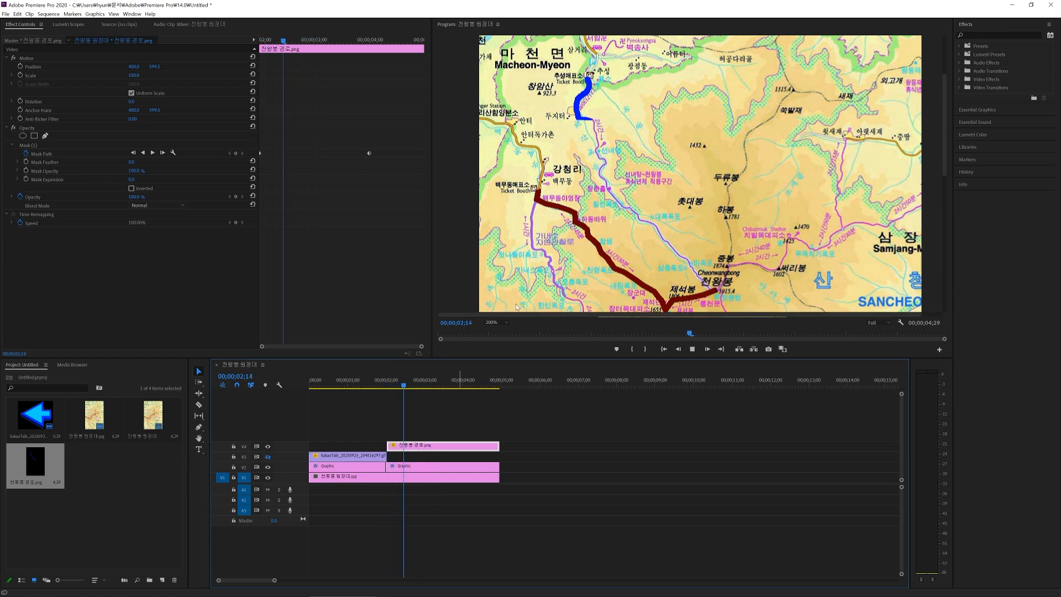